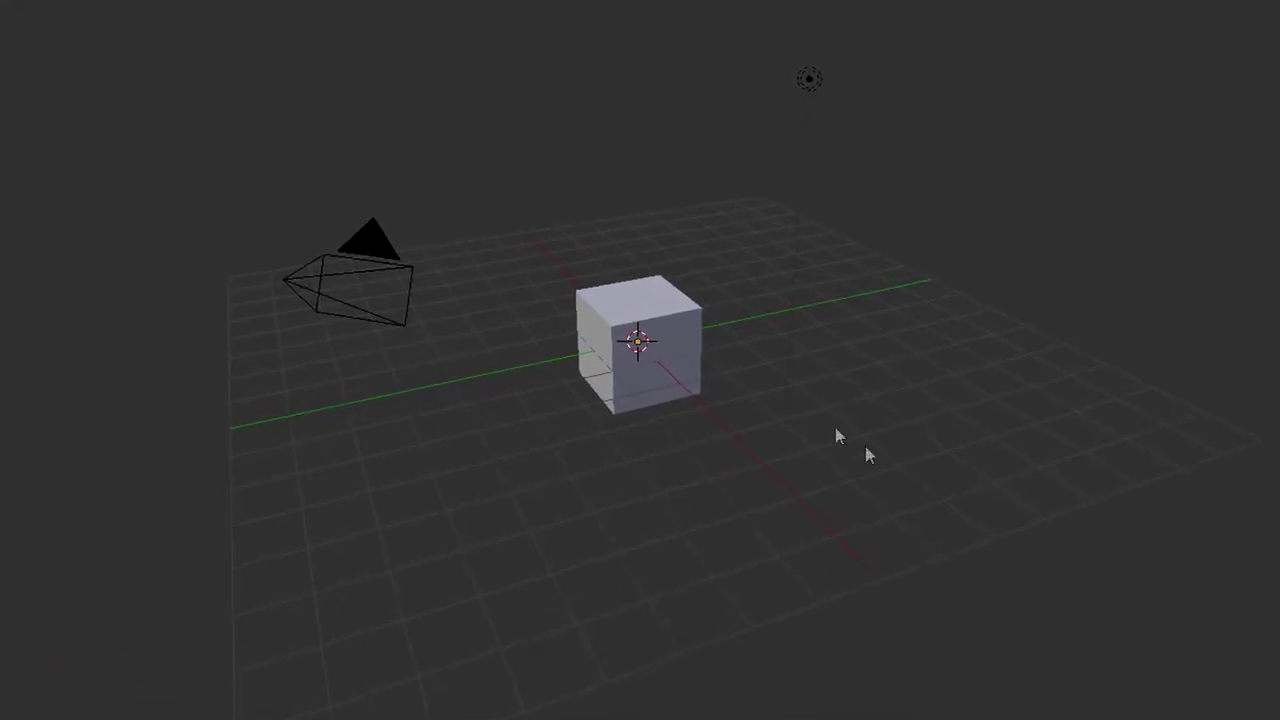
Step: Select the cube and keep its existing material named 'Material' assigned in the Material tab
right_click(694, 336)
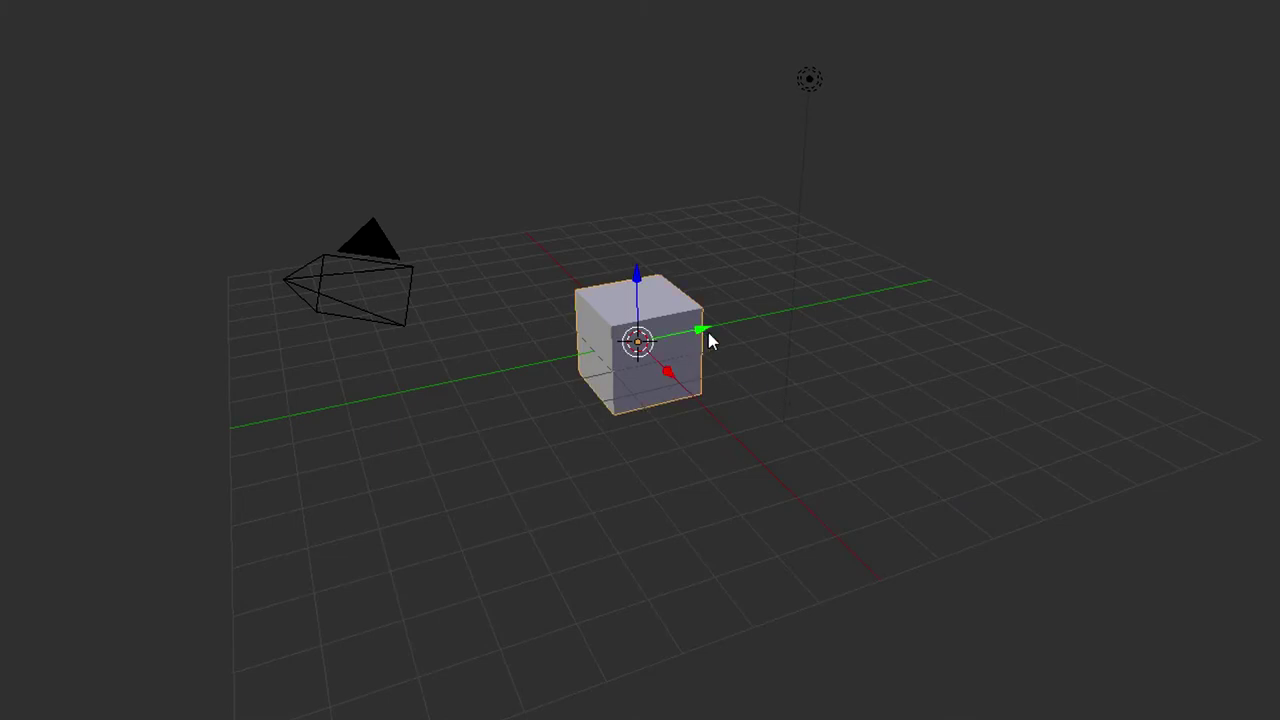
left_click(942, 125)
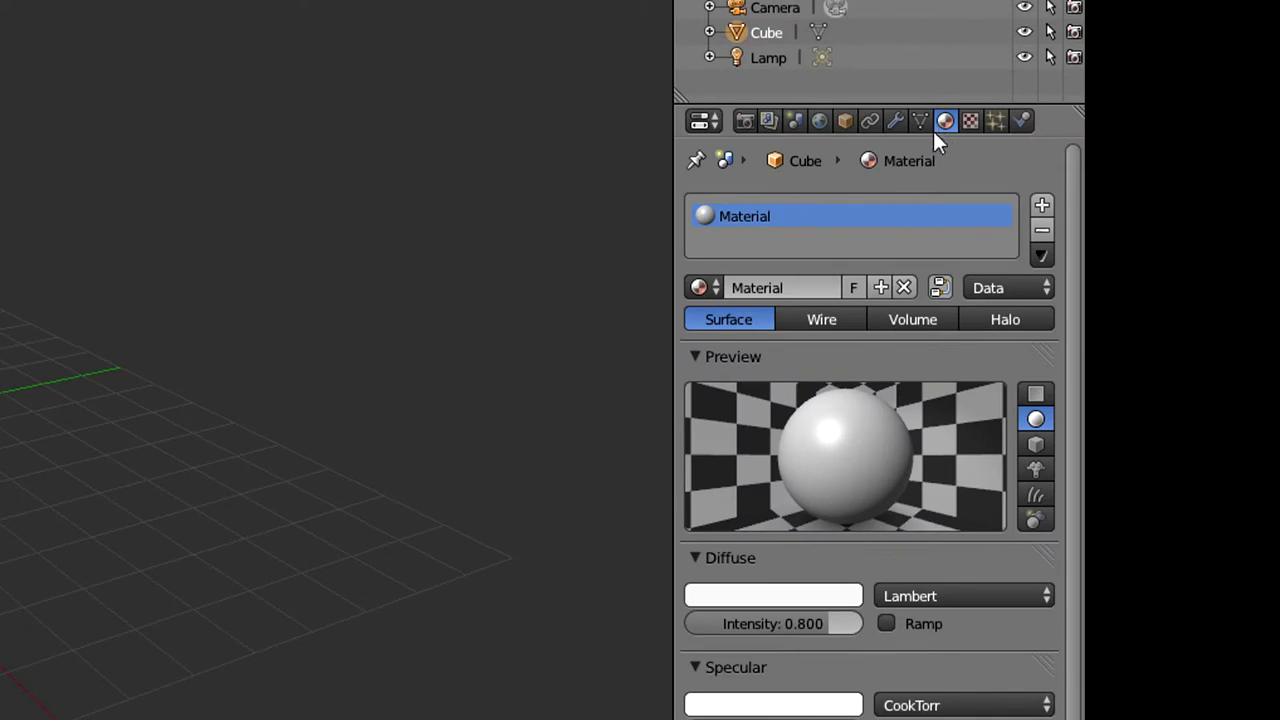
left_click(699, 286)
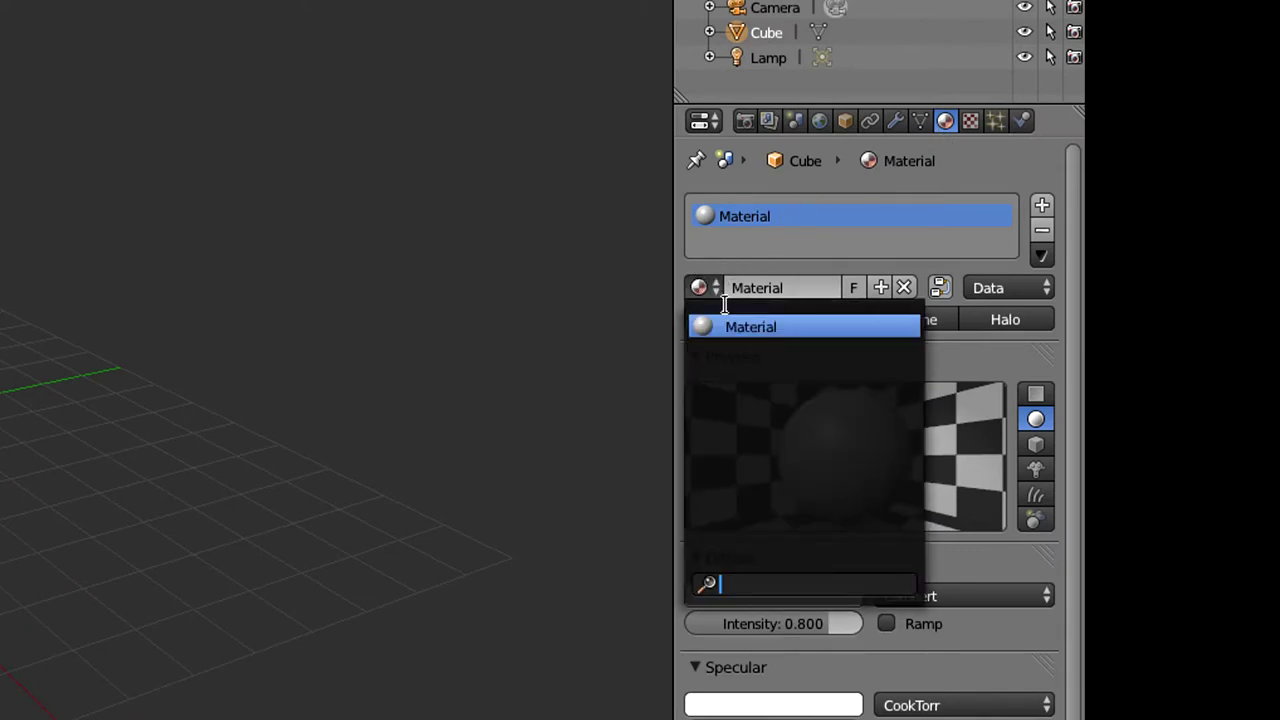
left_click(804, 328)
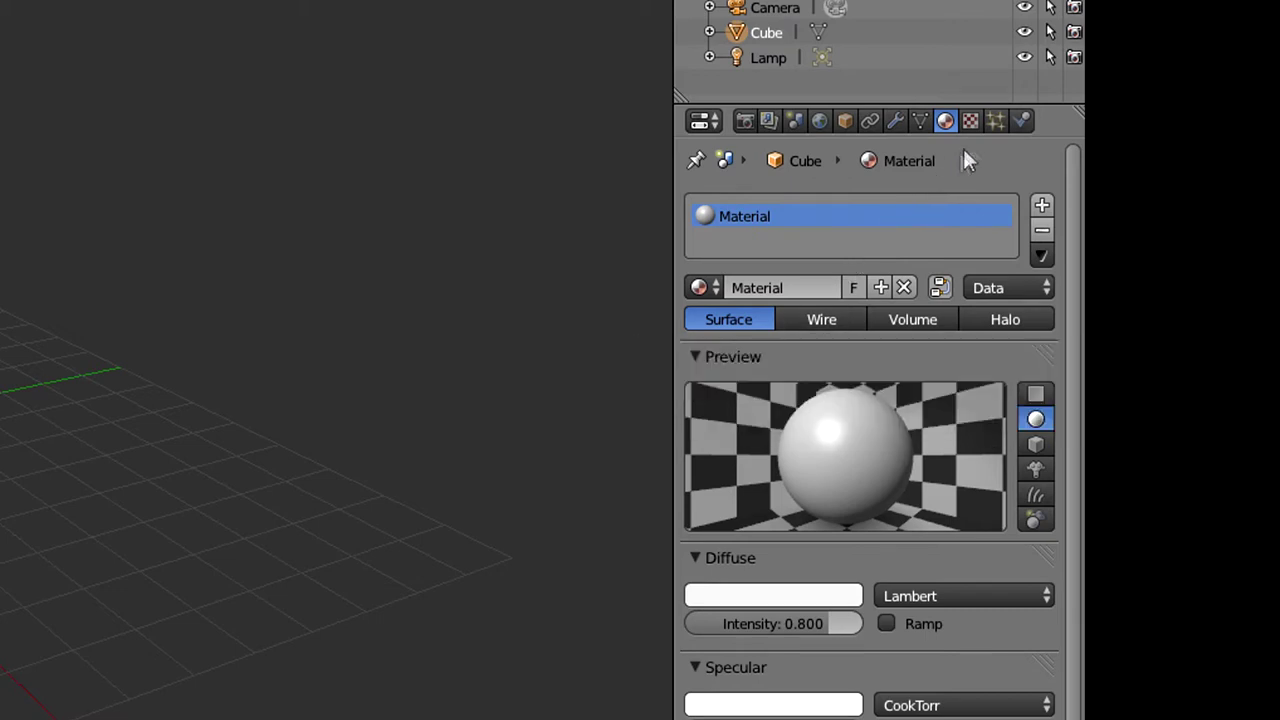
left_click(970, 121)
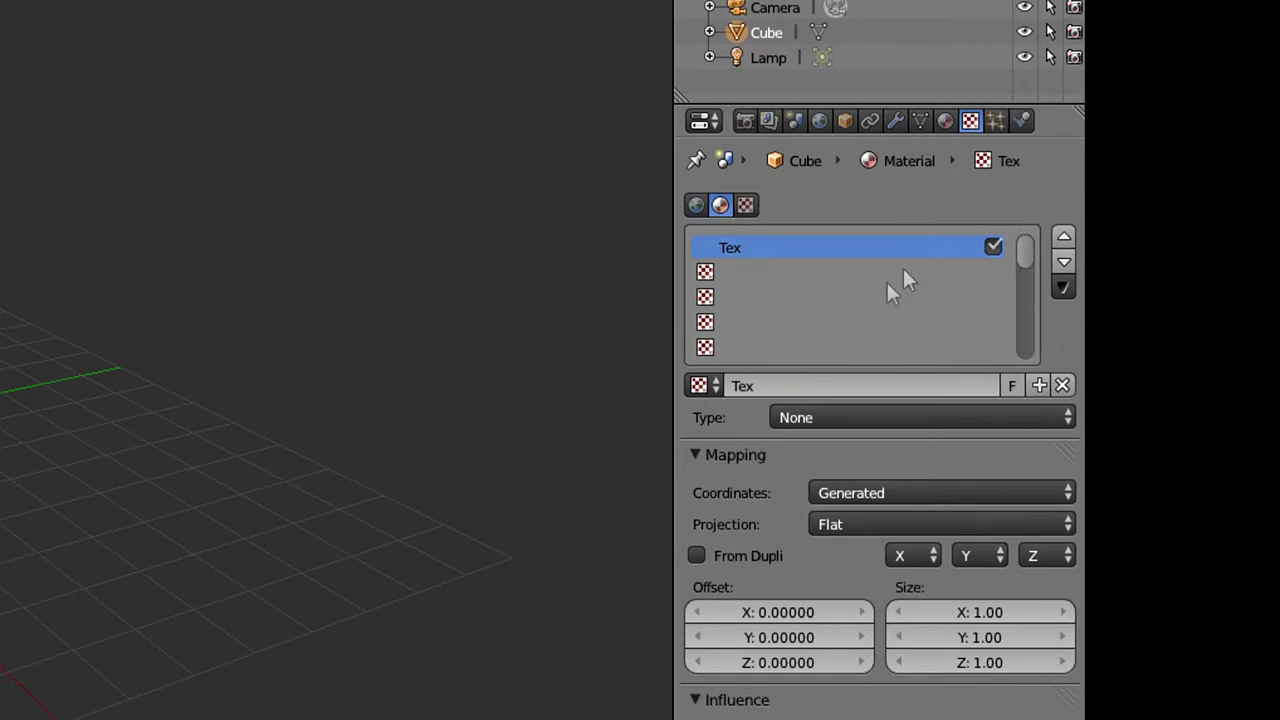
Step: Keep the existing texture 'Tex' and set its type to Image or Movie
left_click(698, 385)
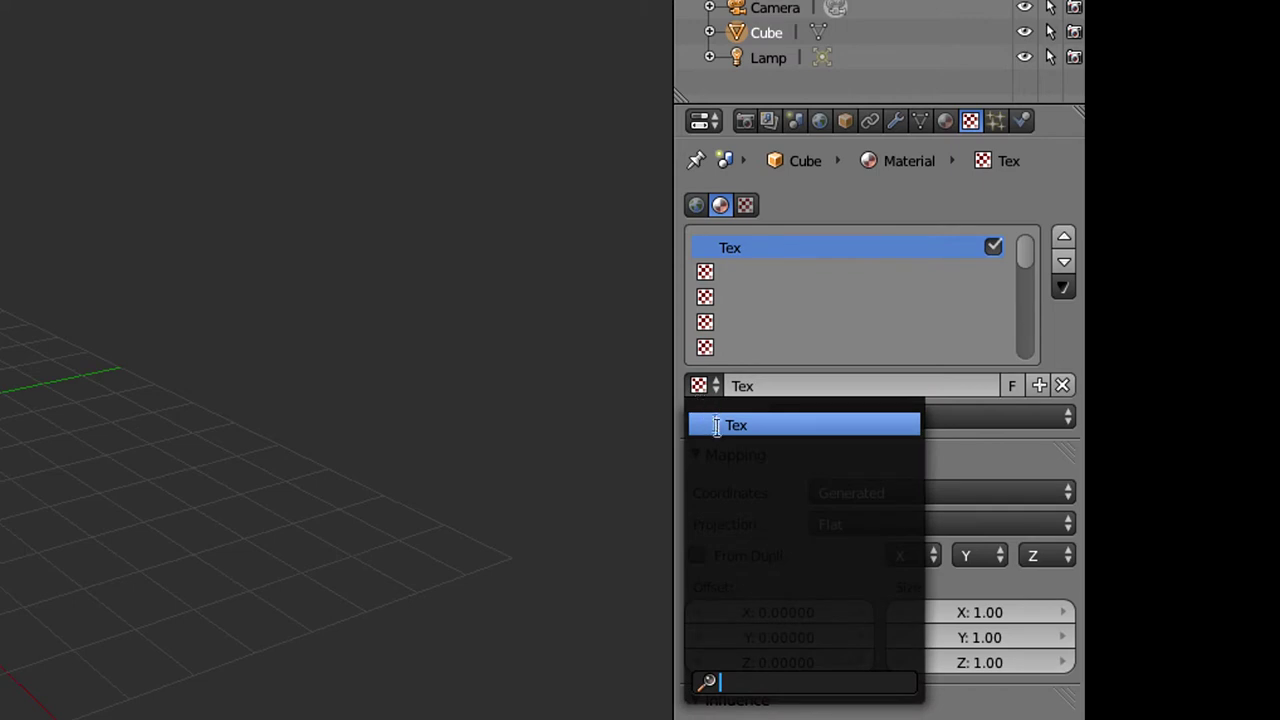
left_click(747, 425)
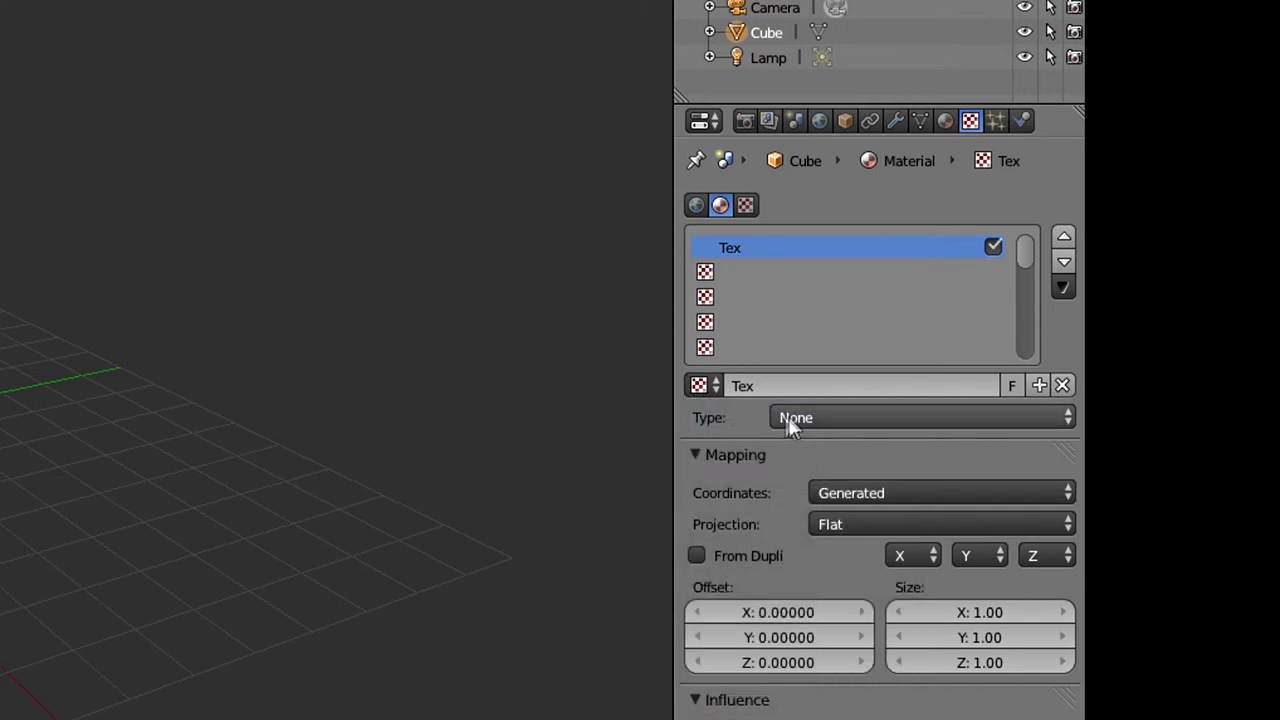
left_click(845, 412)
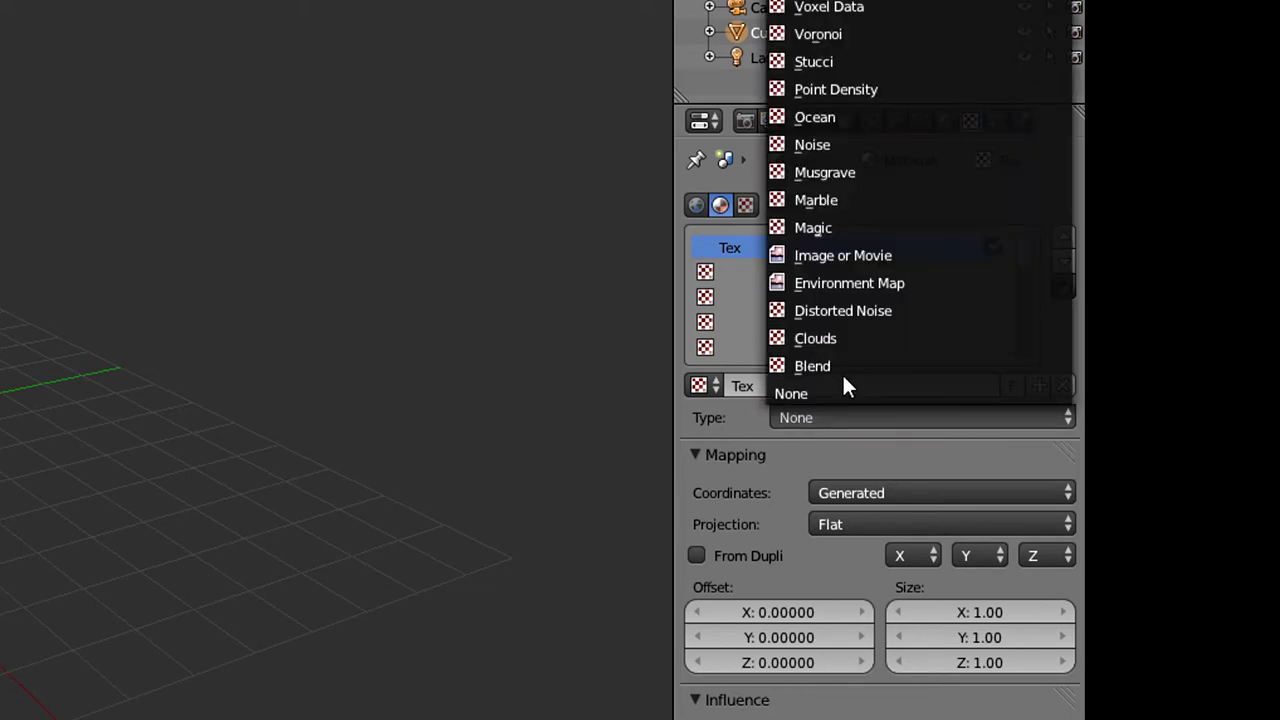
left_click(849, 259)
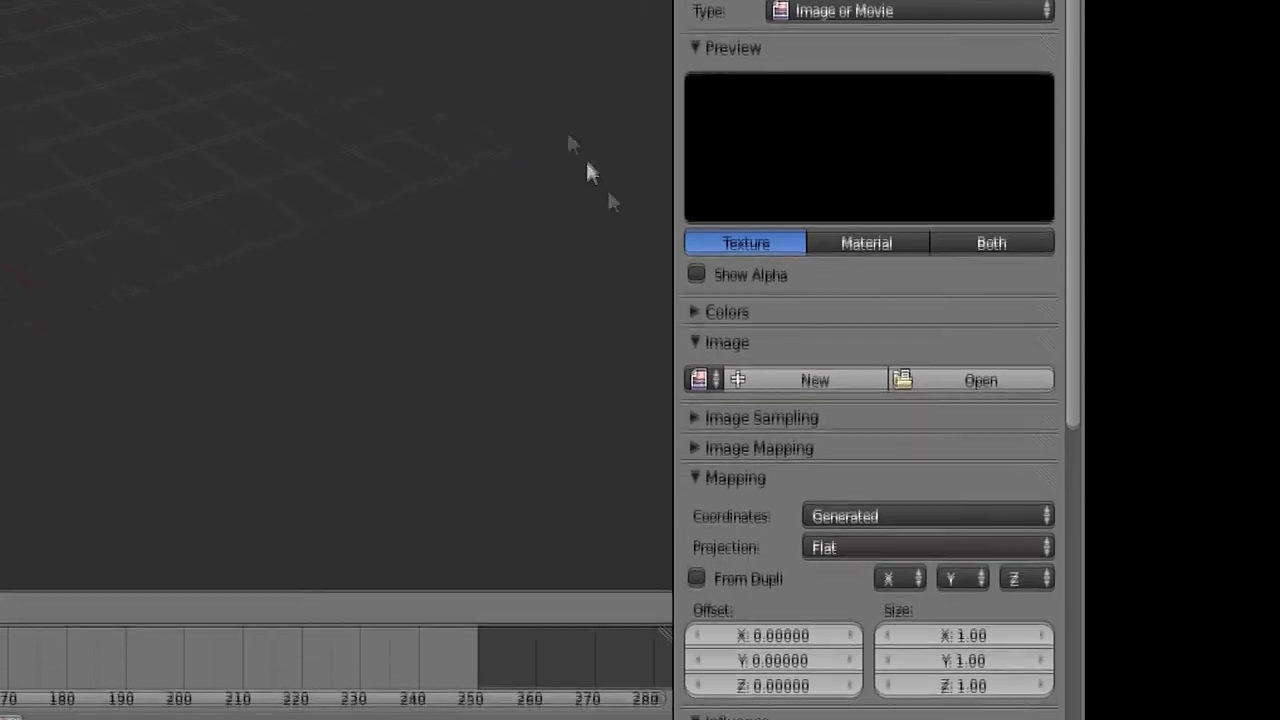
Step: Create a new 256×256 Color Grid image for the Tex texture
left_click(818, 360)
left_click(918, 378)
type("2")
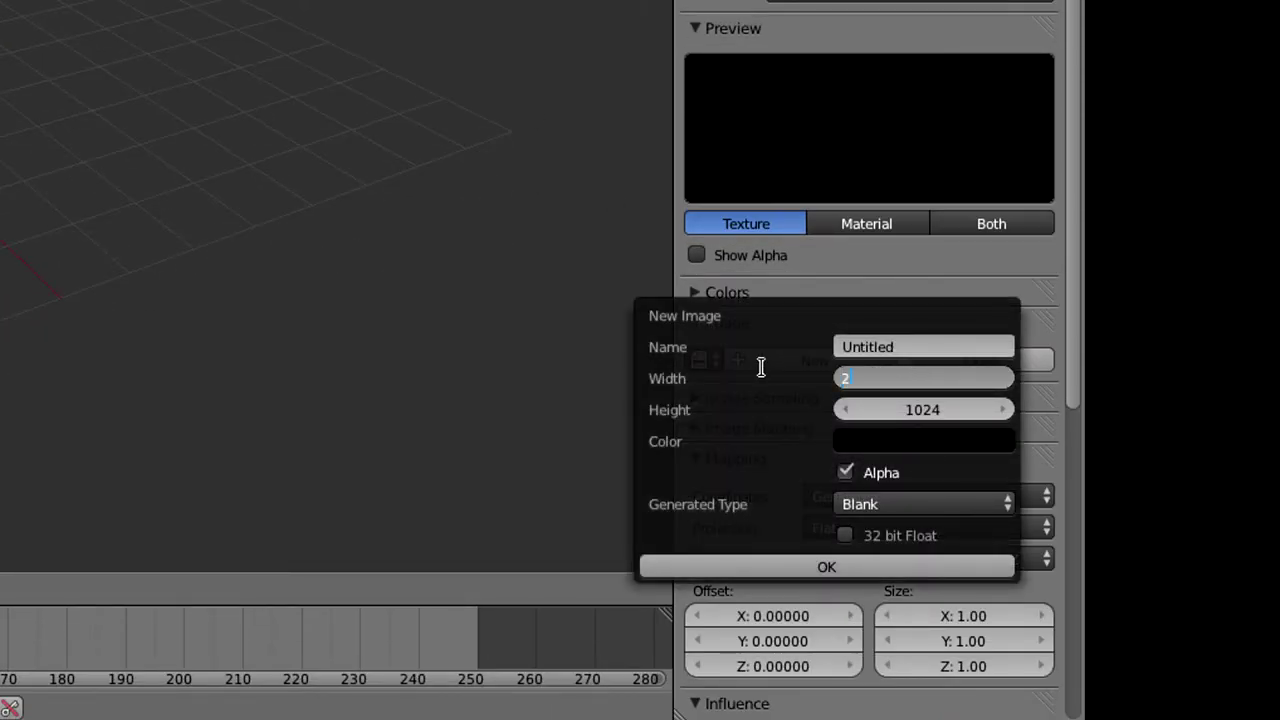
type("56")
left_click(914, 414)
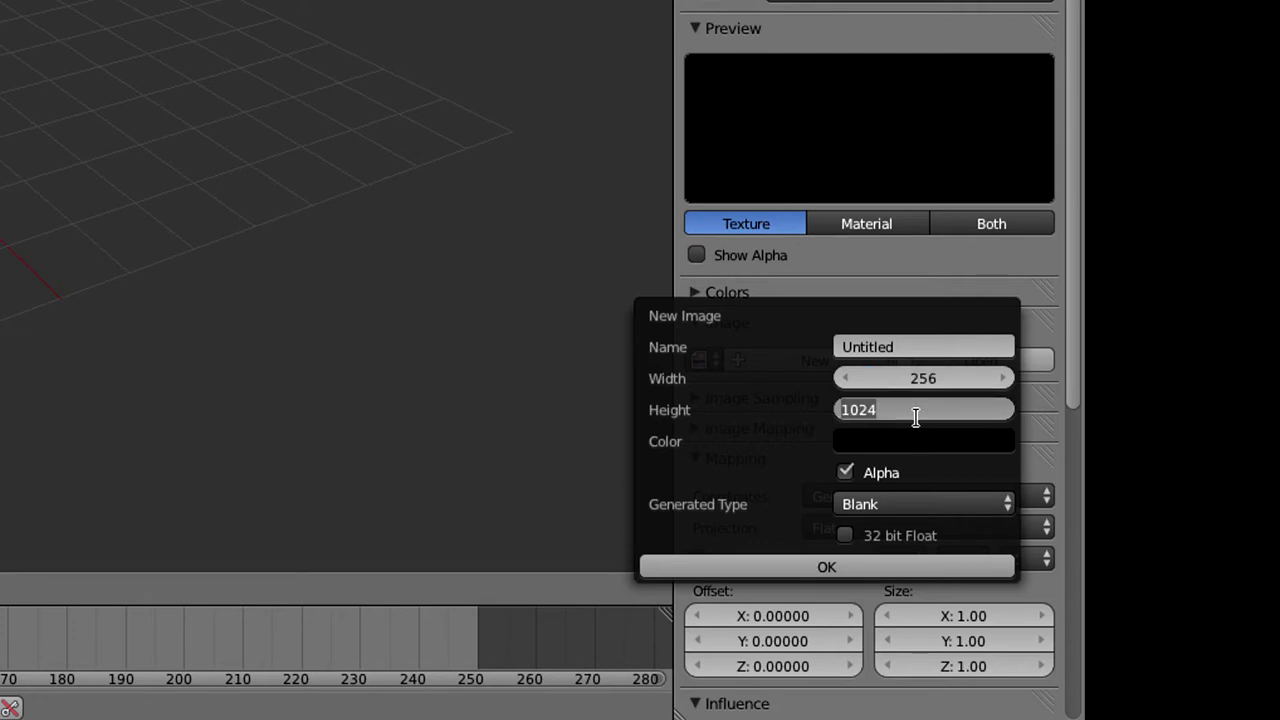
type("256")
left_click(908, 505)
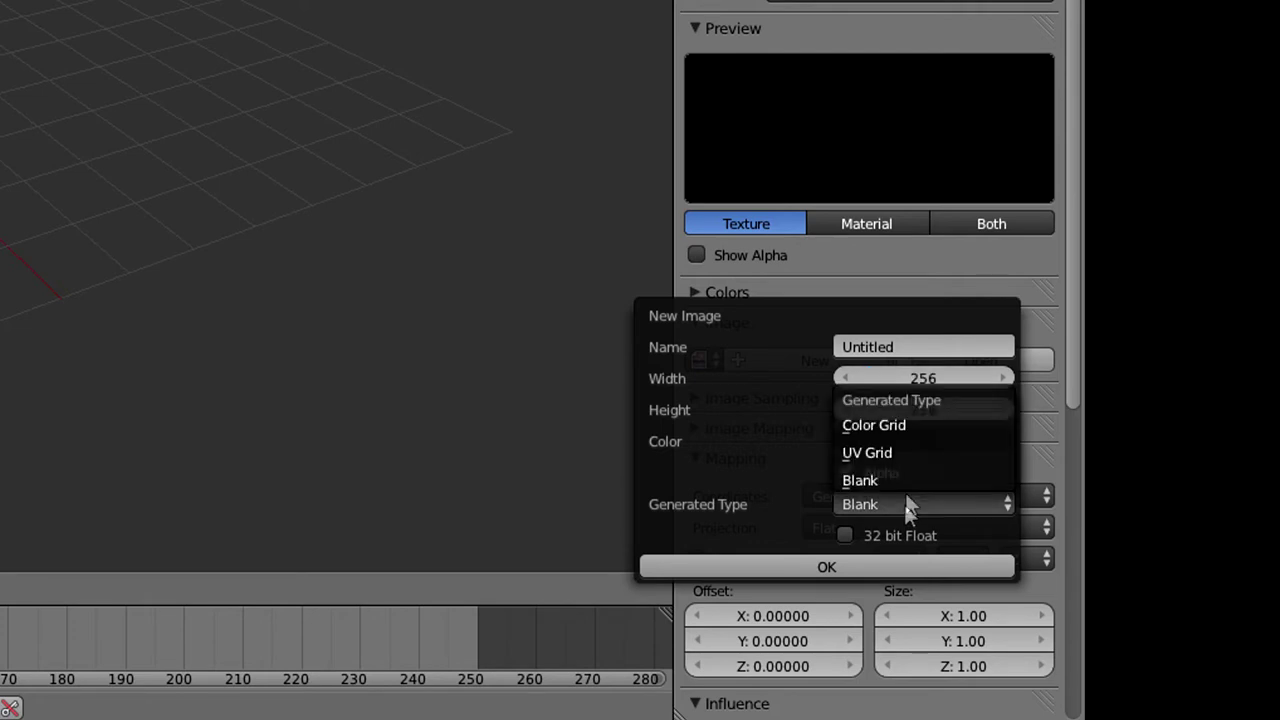
left_click(899, 426)
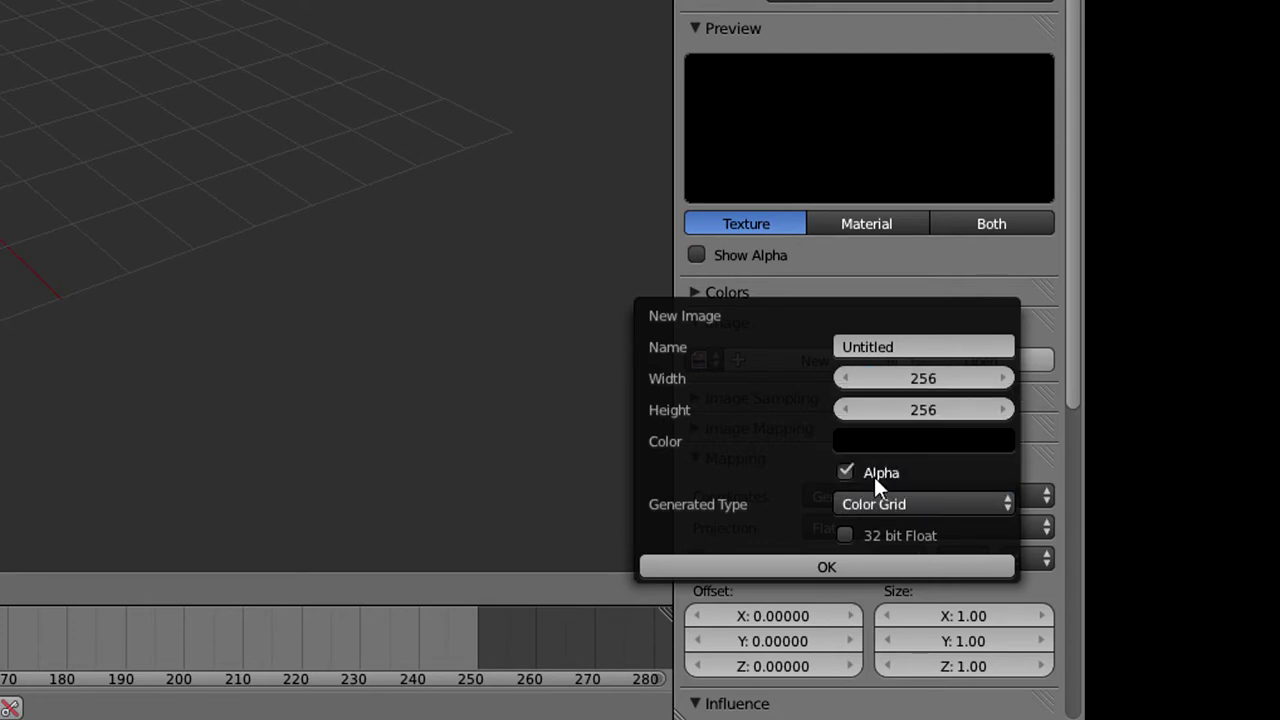
left_click(818, 567)
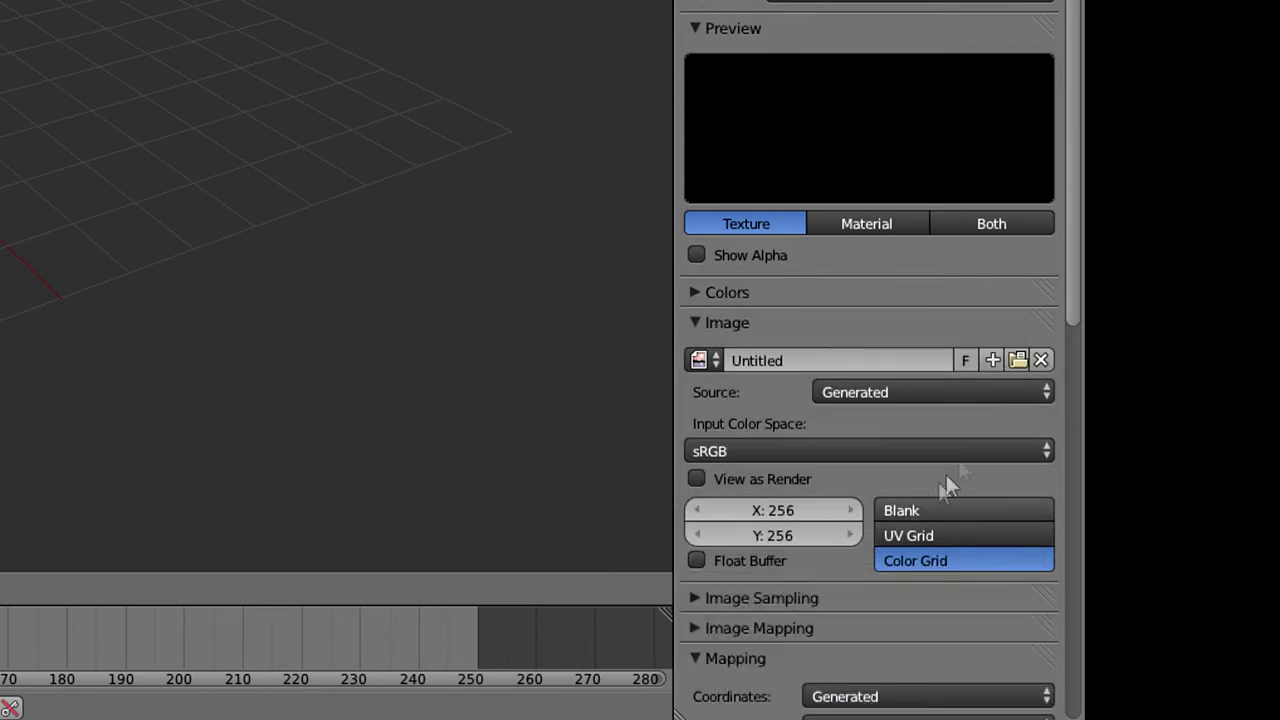
Step: Set the texture's mapping coordinates to UV
left_click(1014, 392)
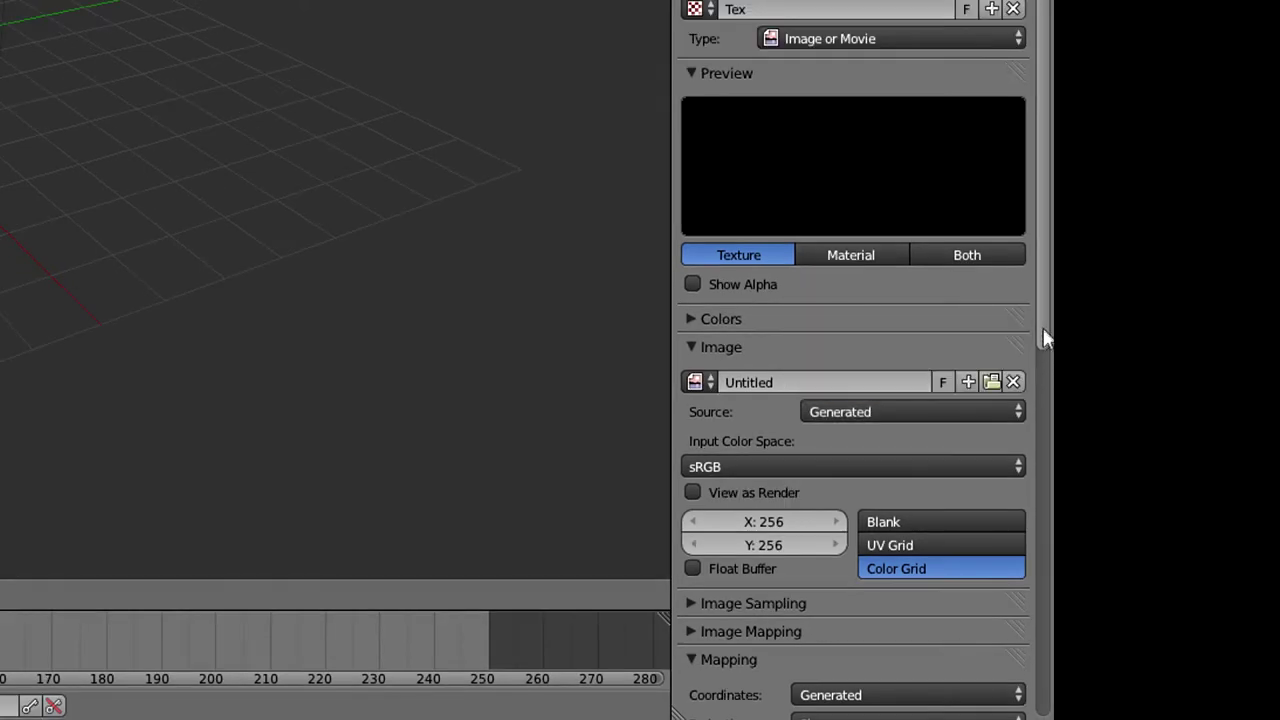
scroll(1043, 360, "down", 4)
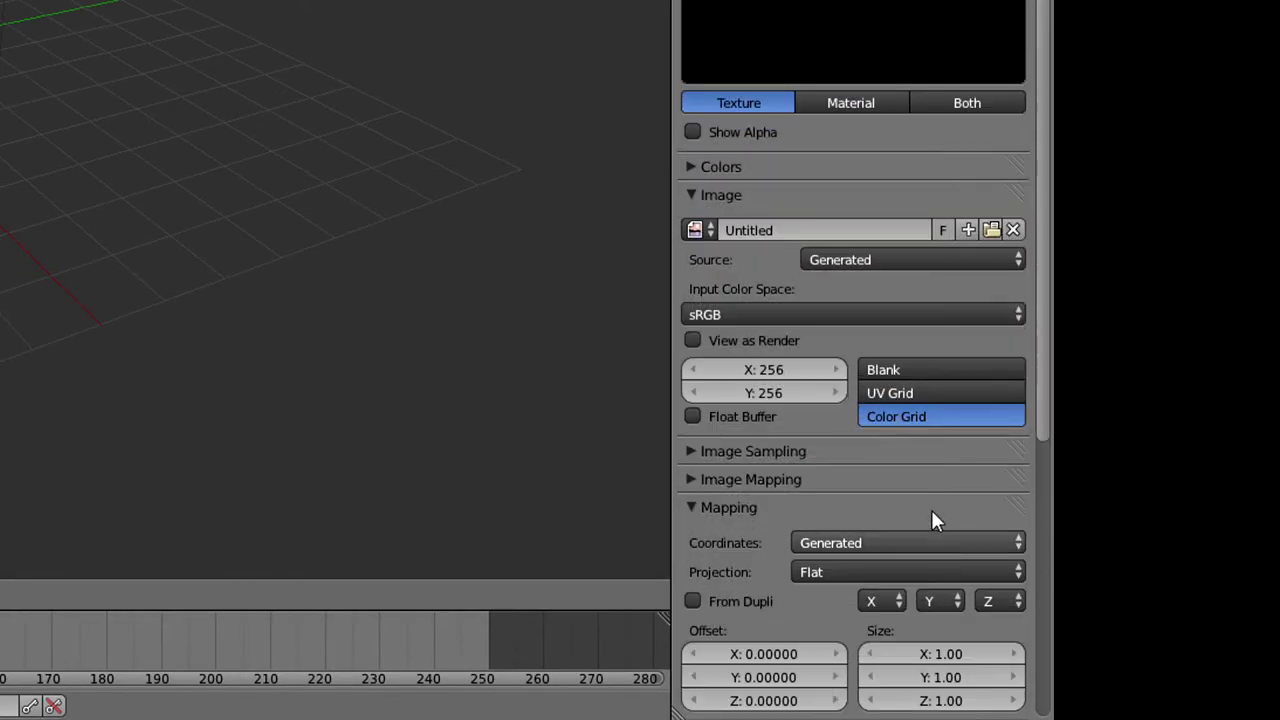
left_click(931, 541)
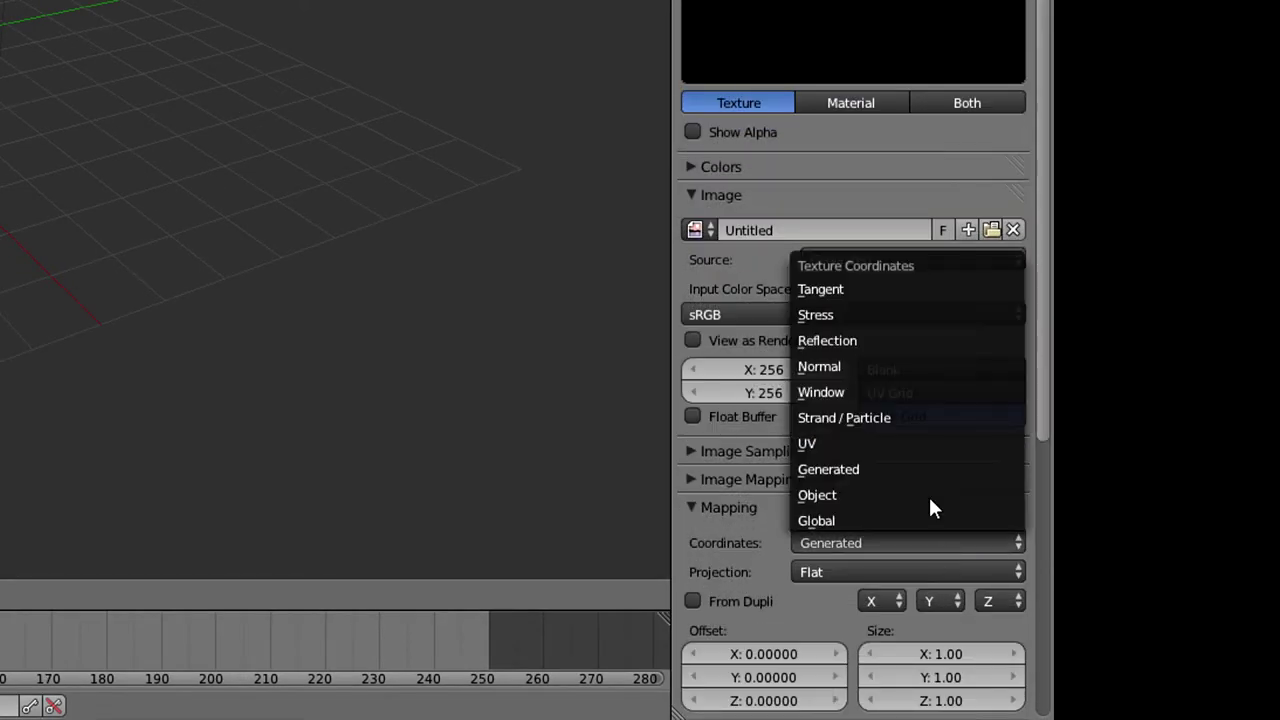
left_click(913, 441)
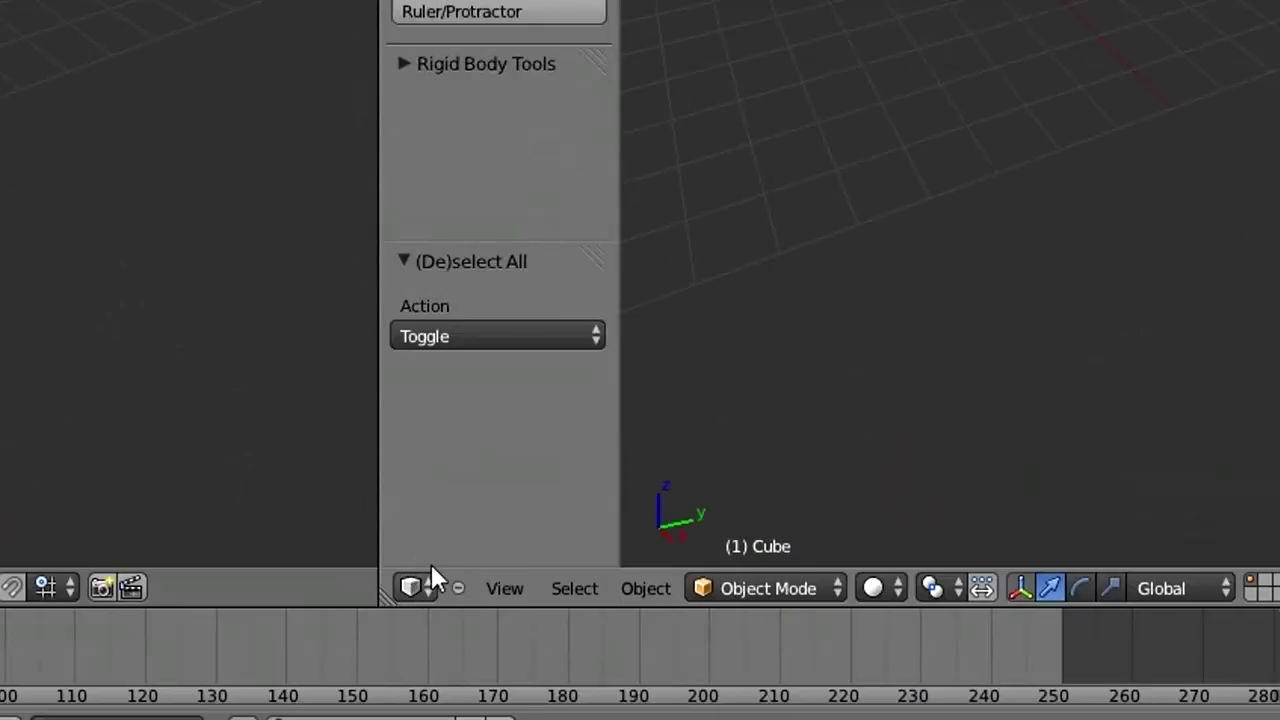
left_click(418, 587)
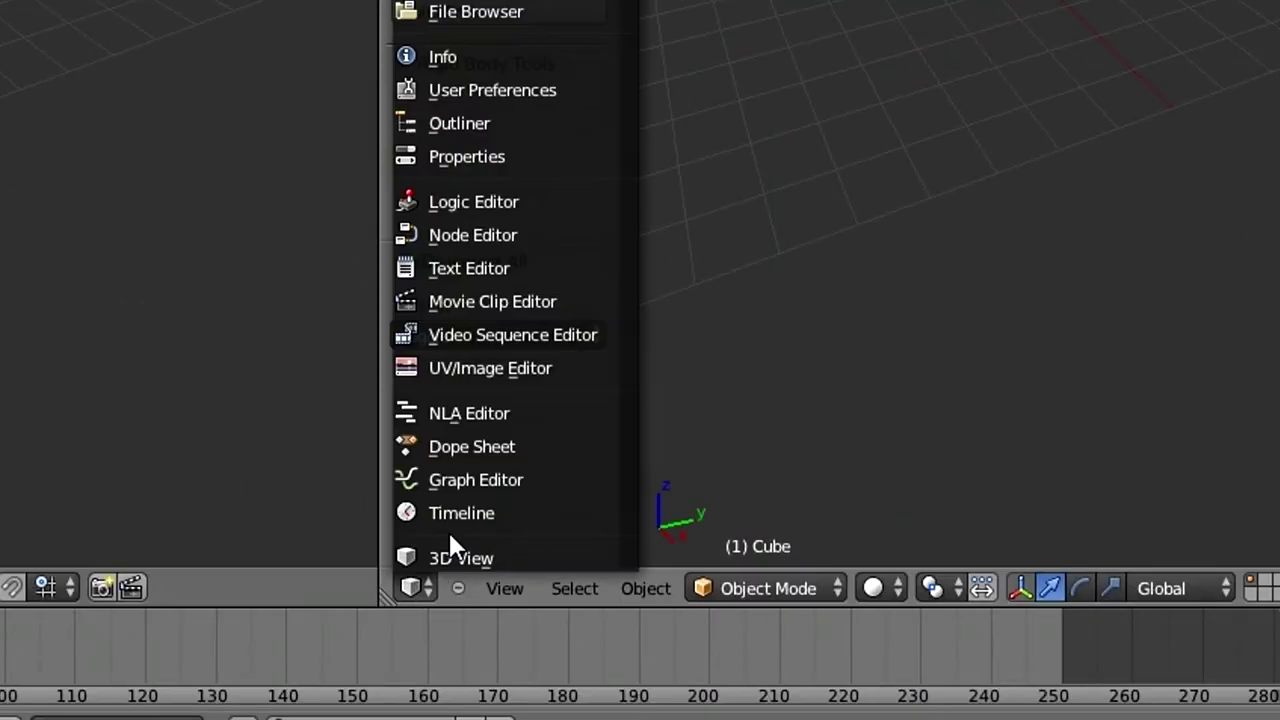
Step: Turn the split area into a UV/Image Editor showing the Untitled colour grid, cube in Edit Mode
left_click(511, 365)
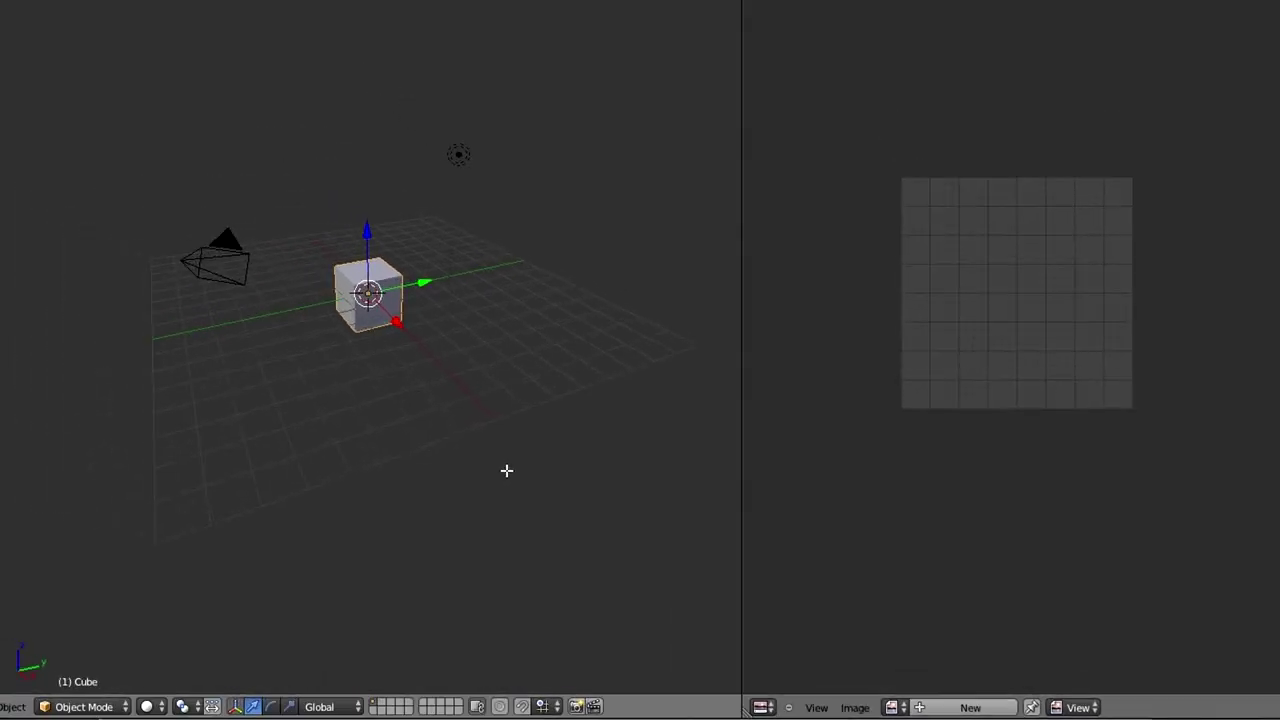
key("Tab")
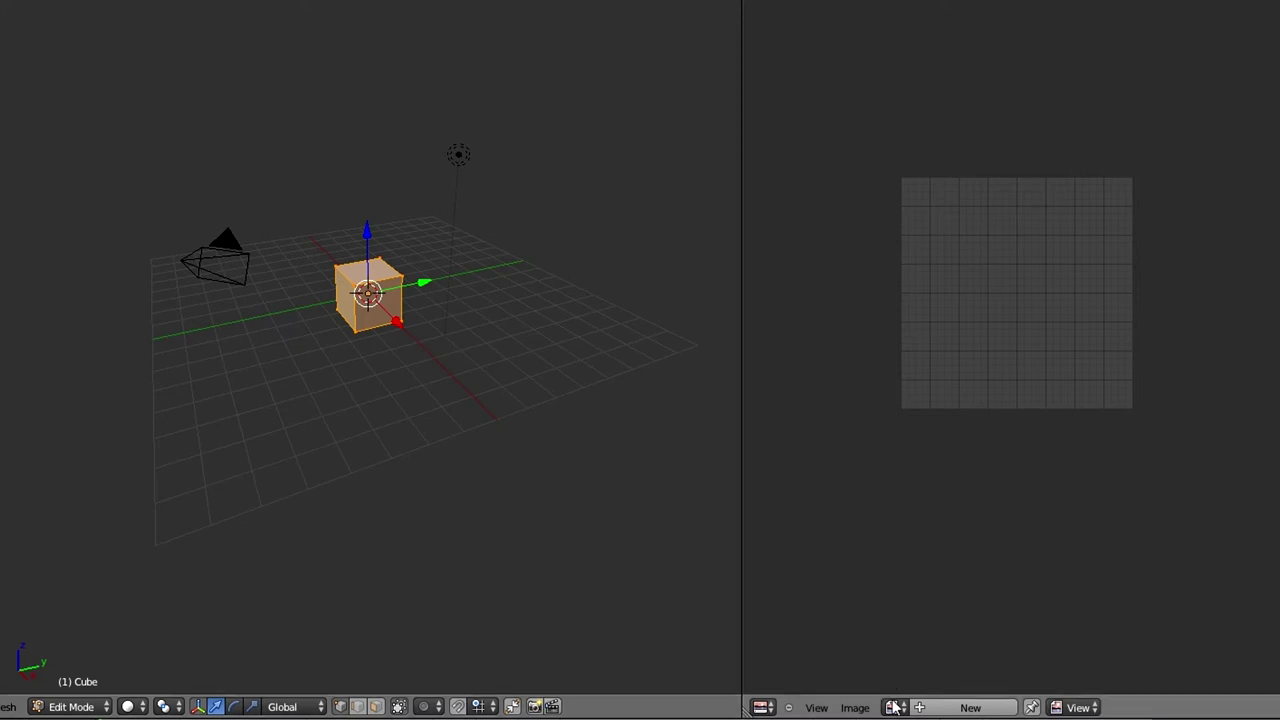
left_click(893, 707)
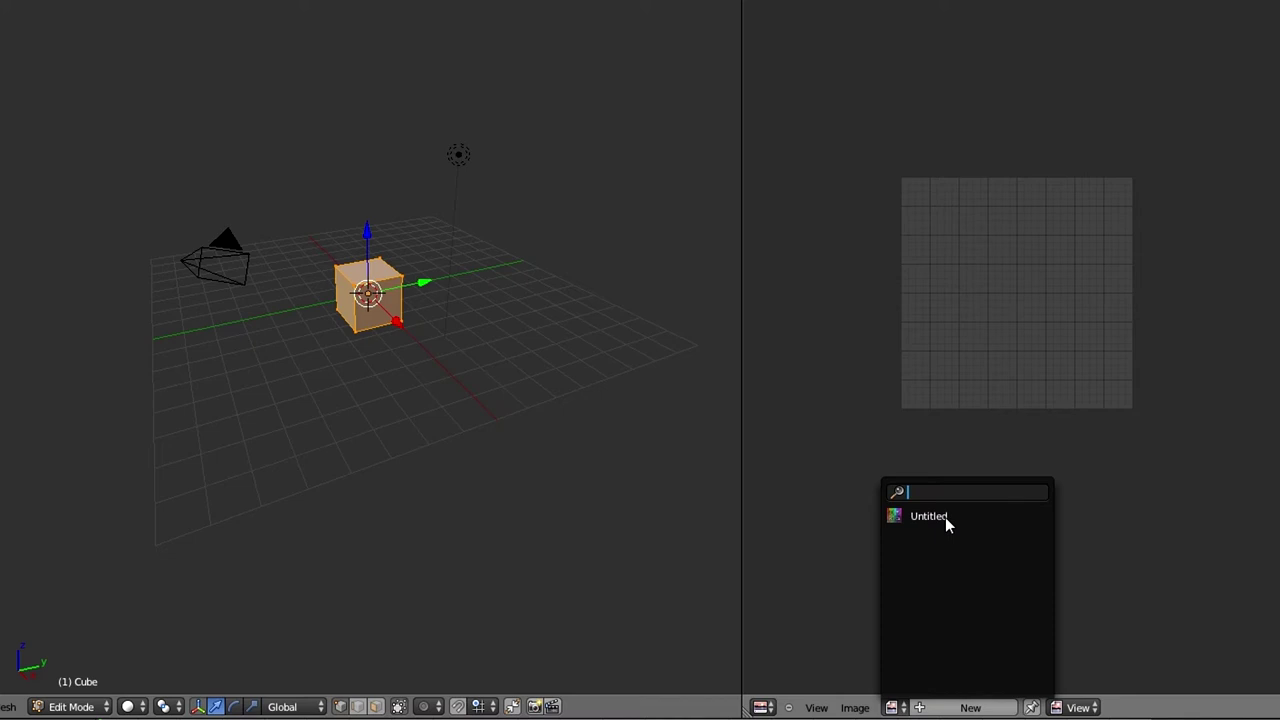
left_click(945, 517)
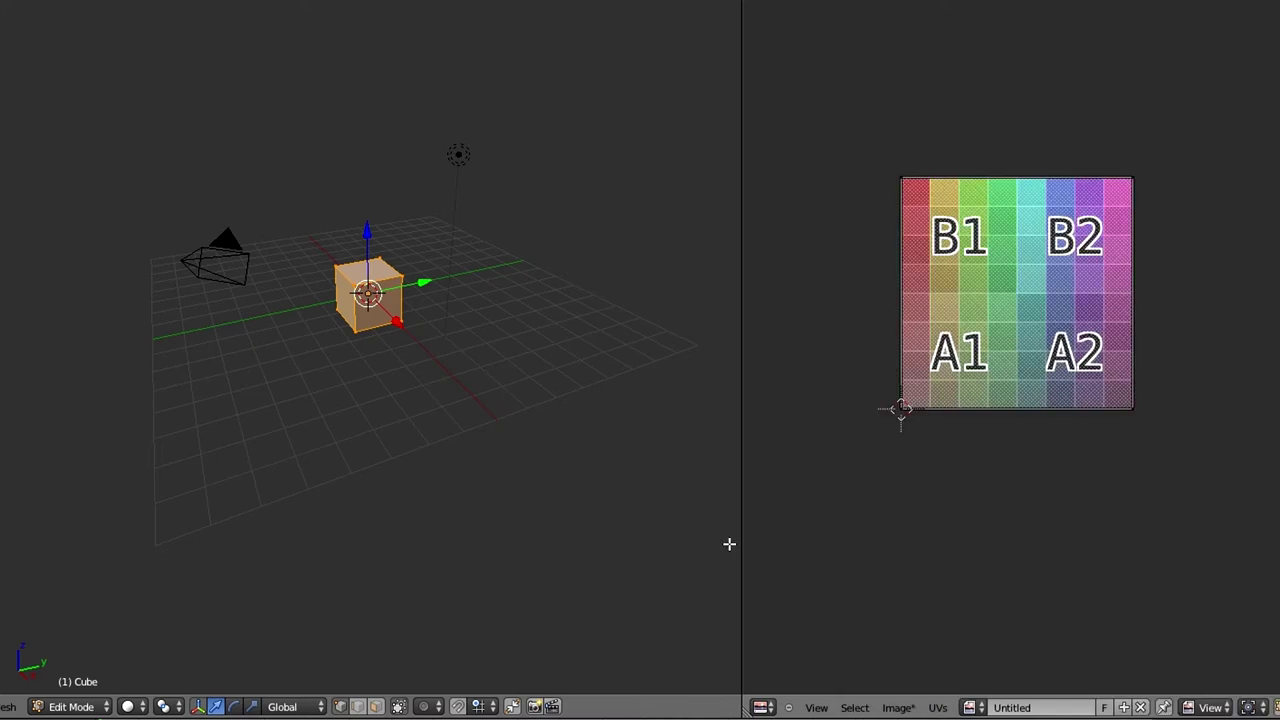
Step: Reset the cube's UVs to fill each face and set viewport shading to Texture
key("u")
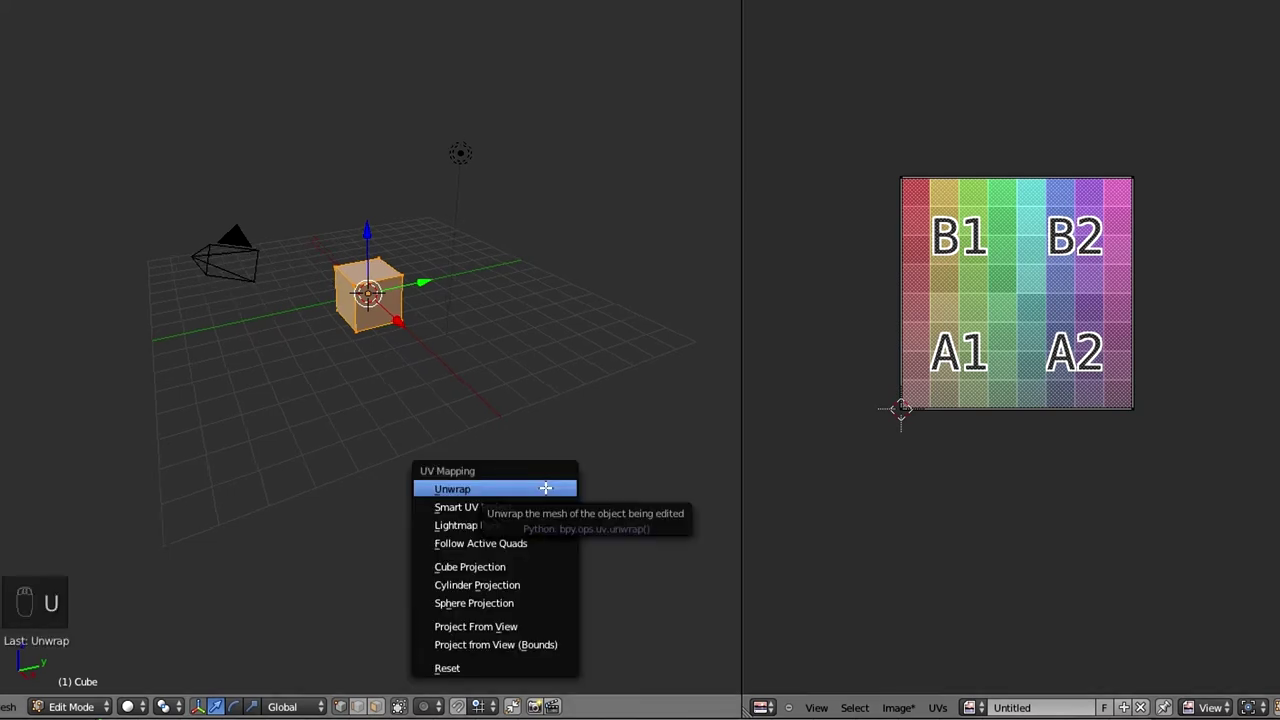
left_click(520, 668)
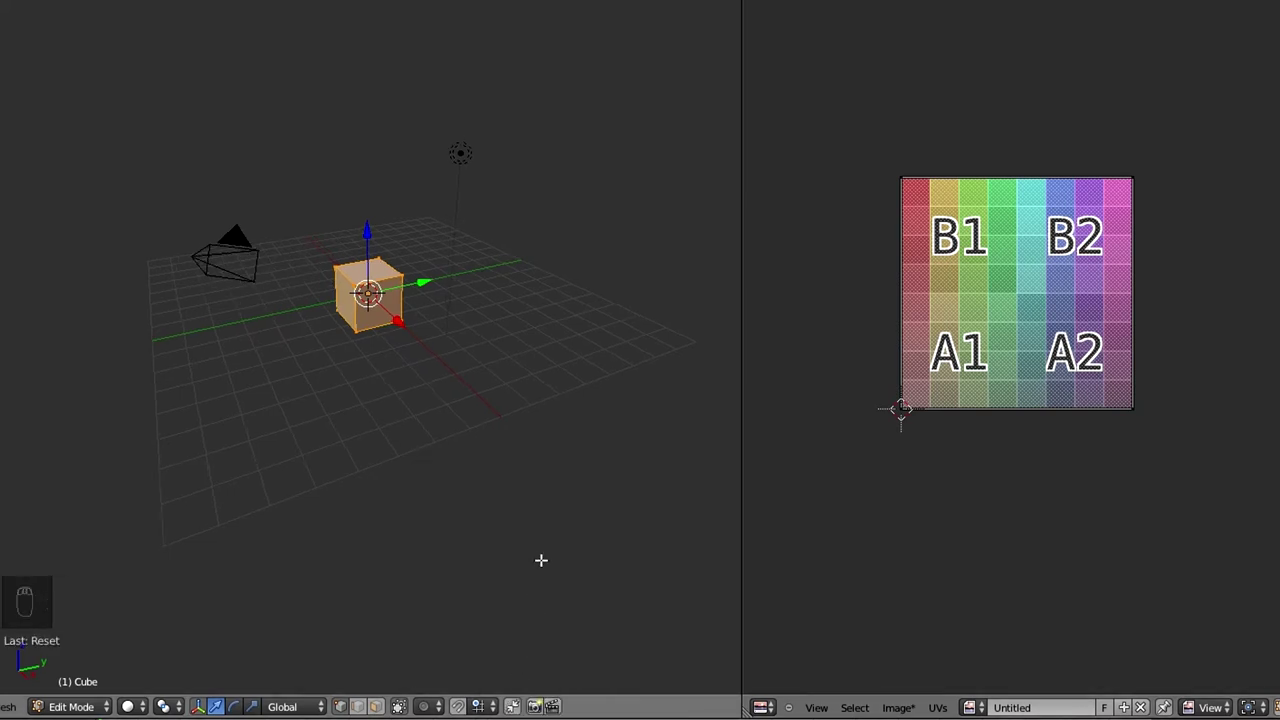
left_click(138, 704)
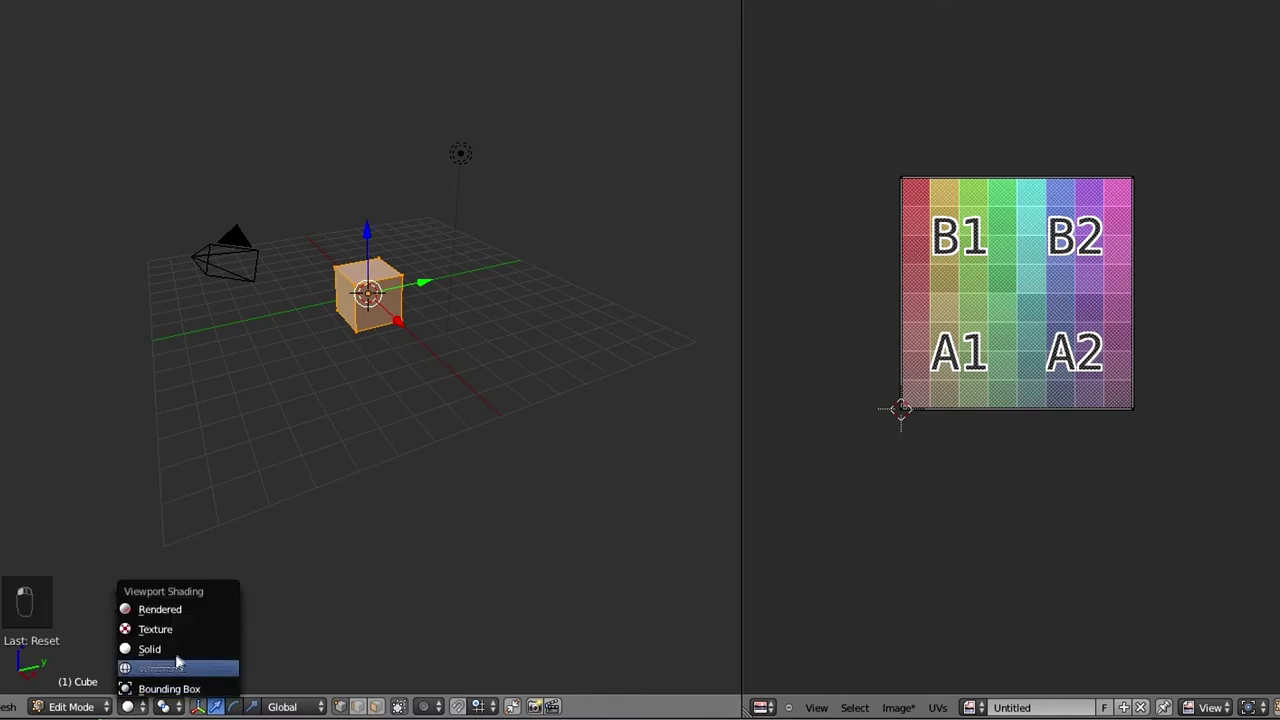
left_click(190, 627)
Step: Return to Object Mode and delete the lamp
key("Tab")
right_click(460, 153)
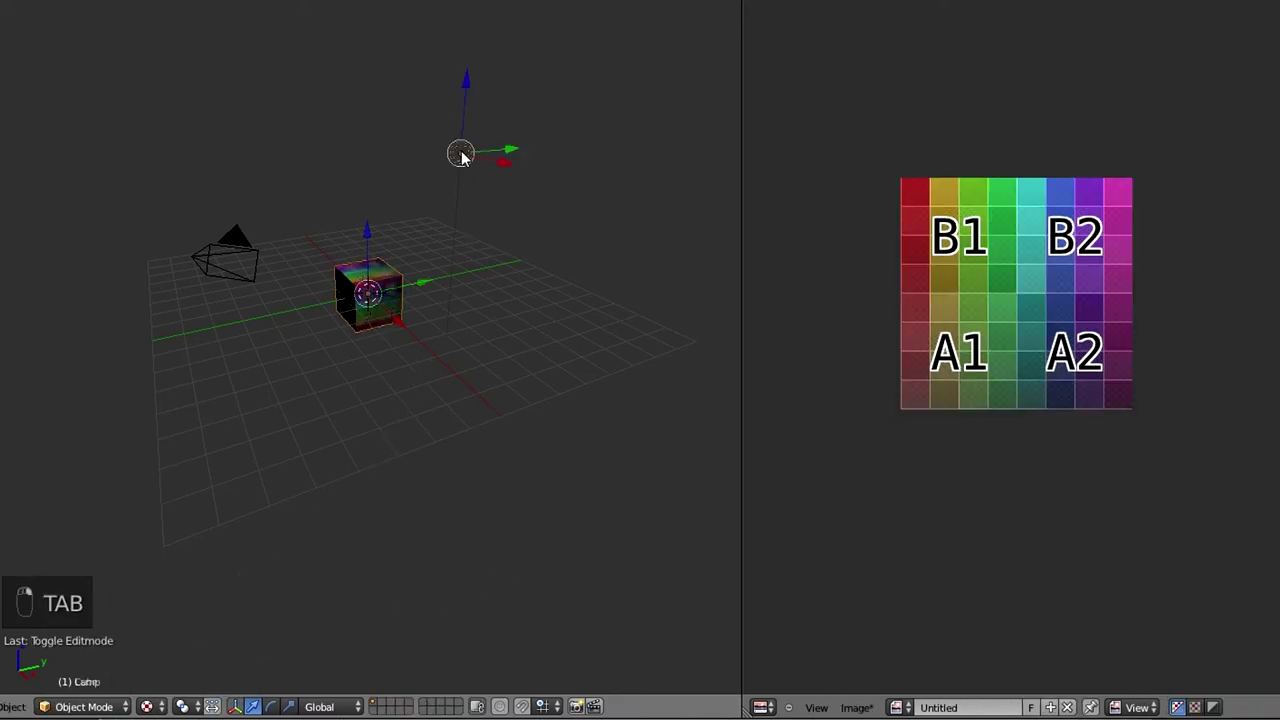
key("x")
left_click(510, 308)
scroll(510, 308, "up", 5)
middle_click_drag(494, 339, 459, 357)
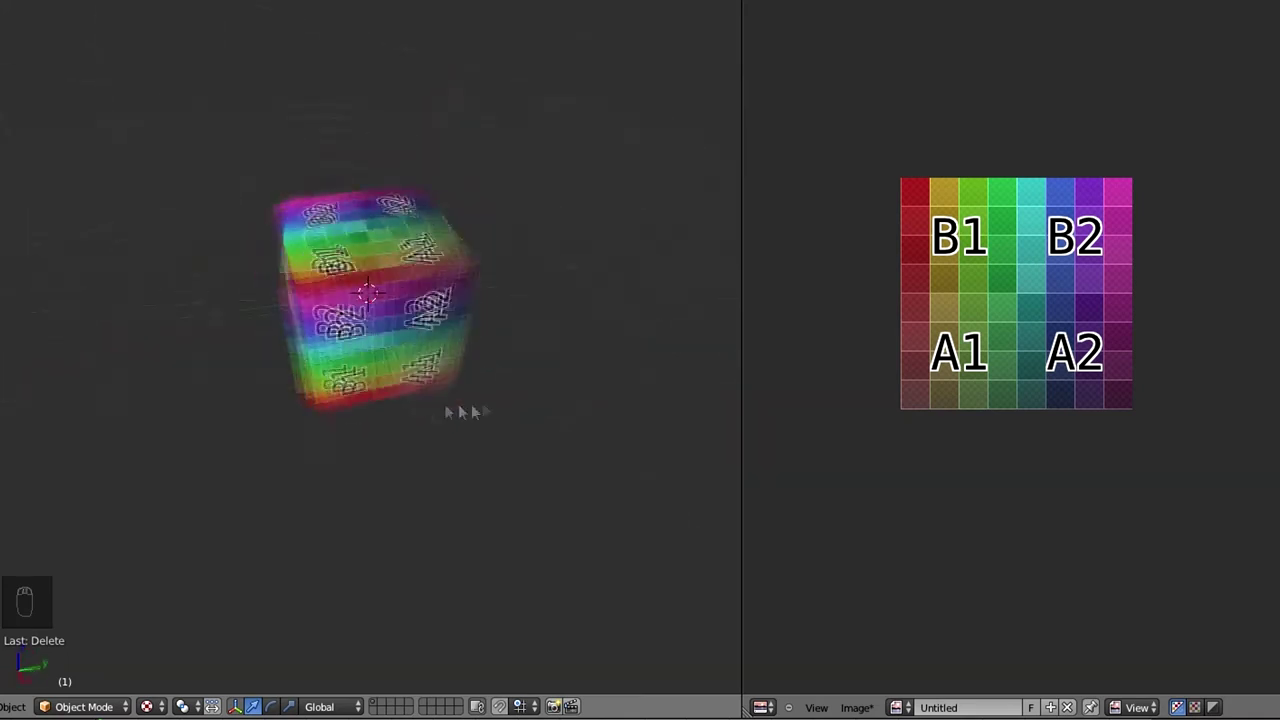
key("F10")
key("F9")
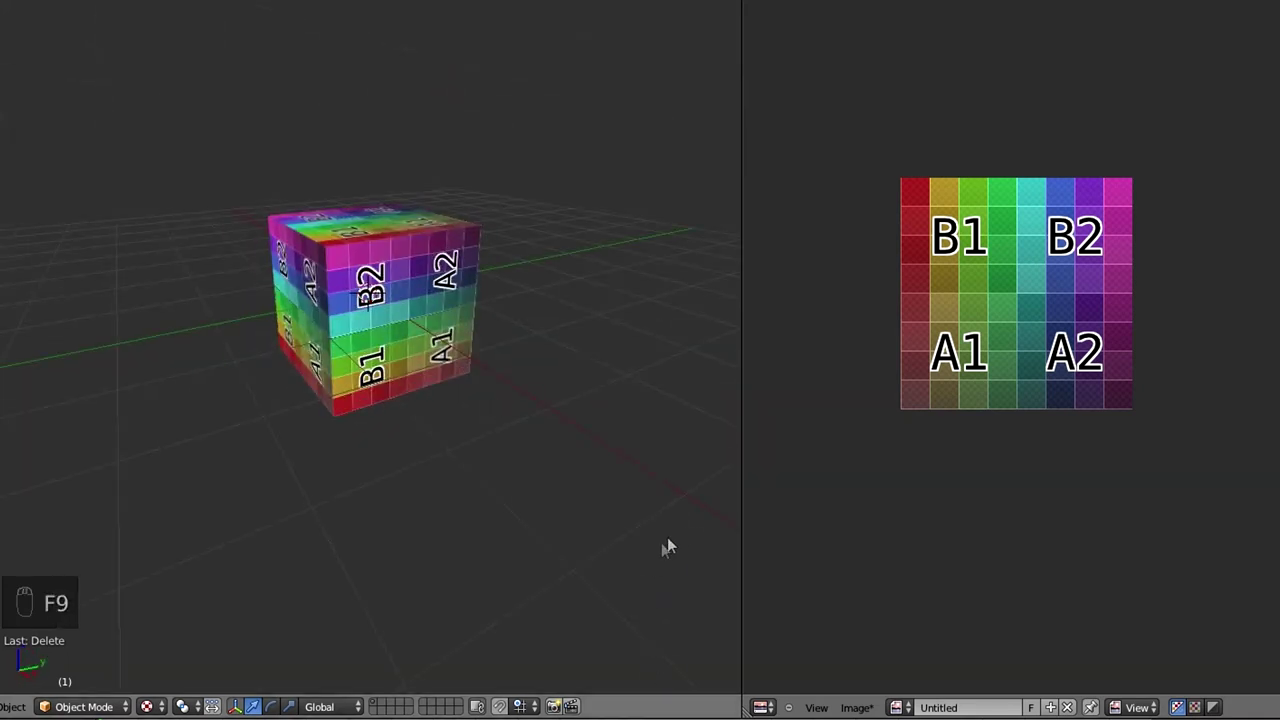
Step: Join the two areas so the 3D view replaces the image editor
right_click(738, 482)
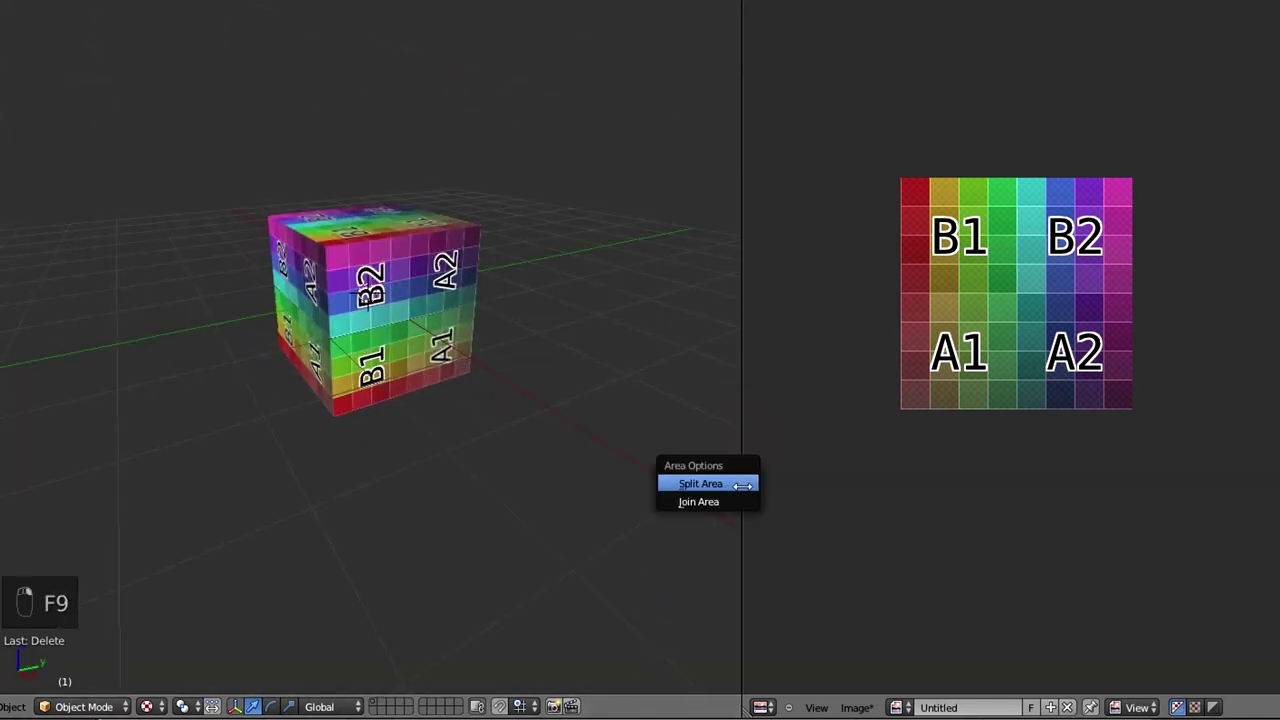
left_click(744, 501)
left_click(791, 500)
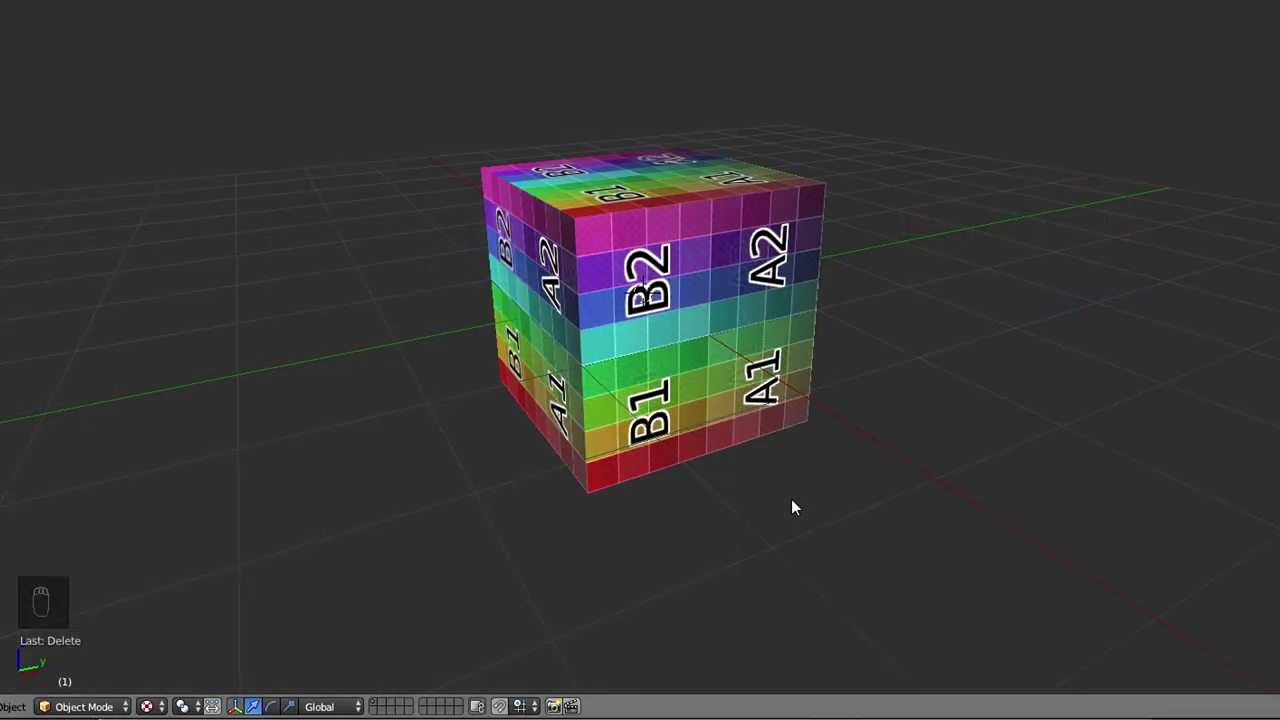
scroll(791, 500, "down", 3)
scroll(791, 500, "down", 1)
scroll(791, 500, "down", 1)
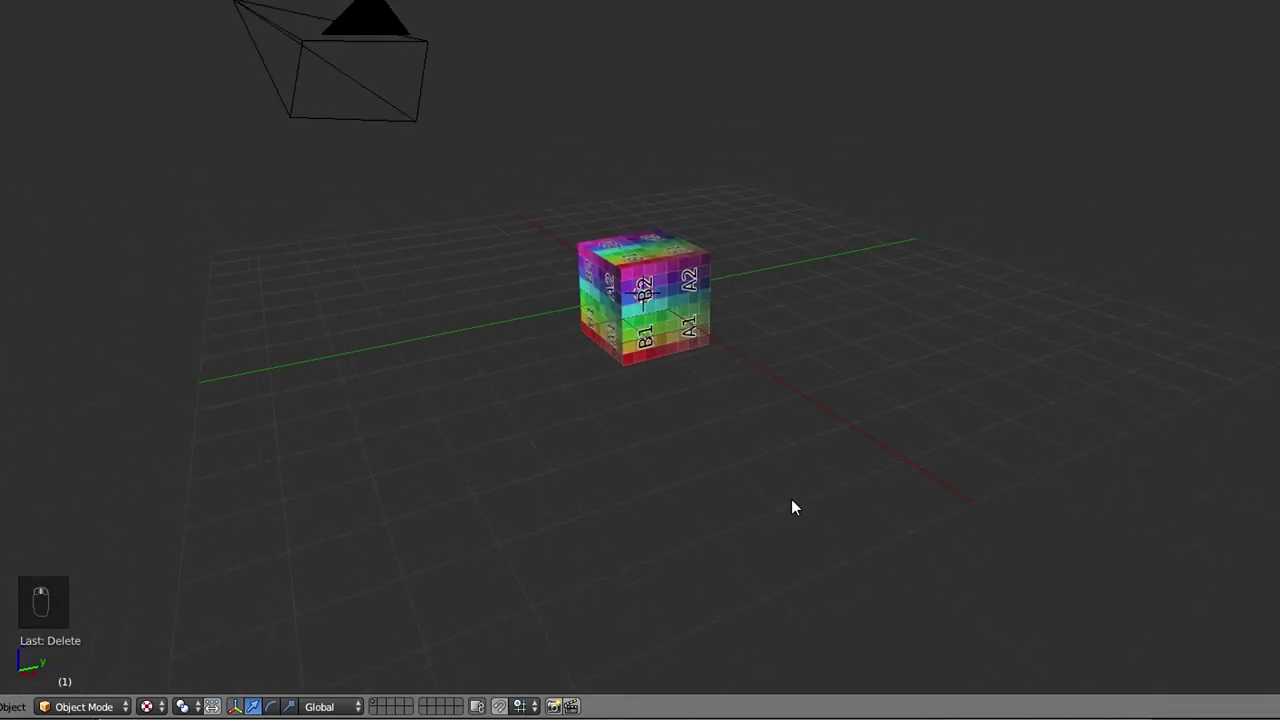
scroll(791, 500, "down", 1)
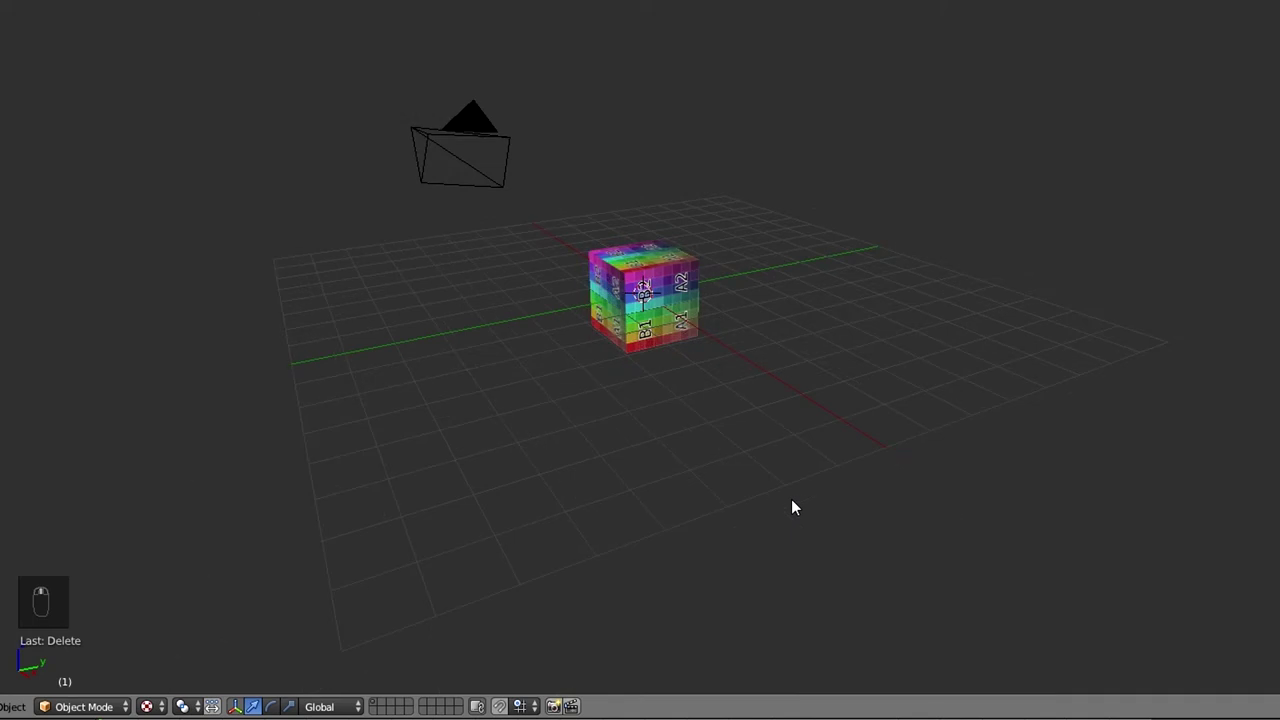
Step: Delete the camera and start a Collada export with Include UV Textures ticked and Triangulate toggled
right_click(452, 142)
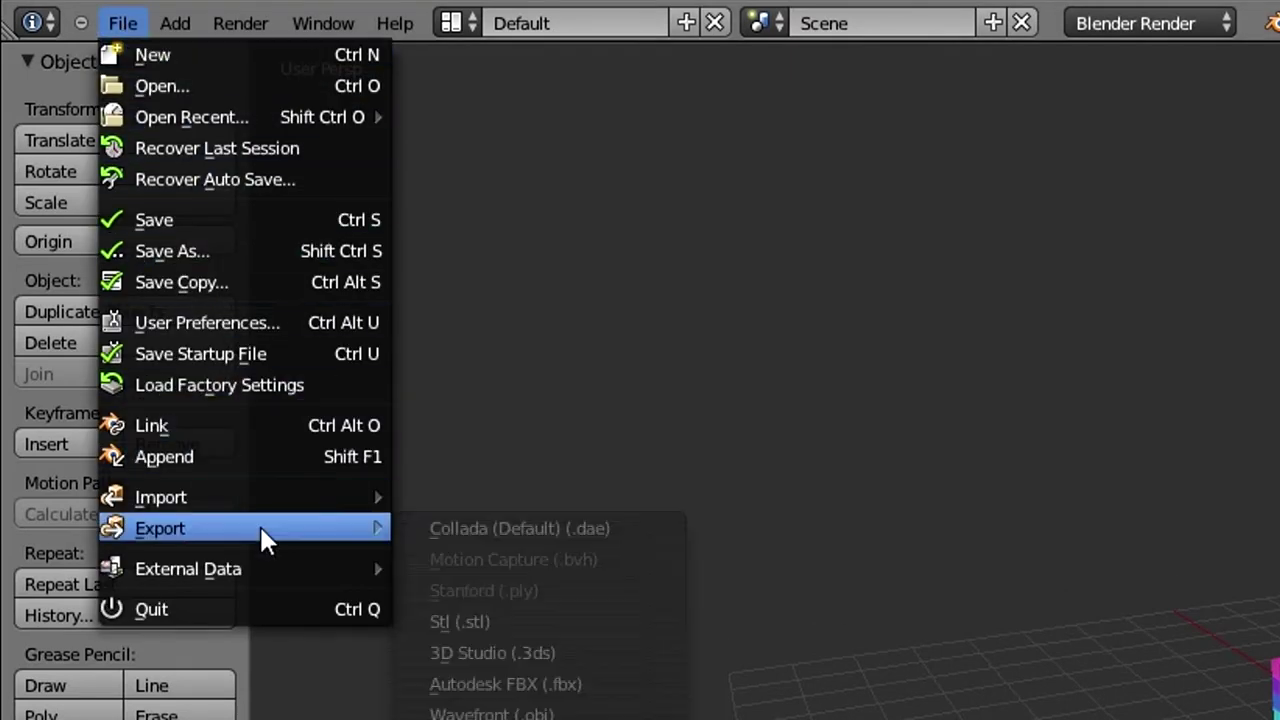
left_click(444, 530)
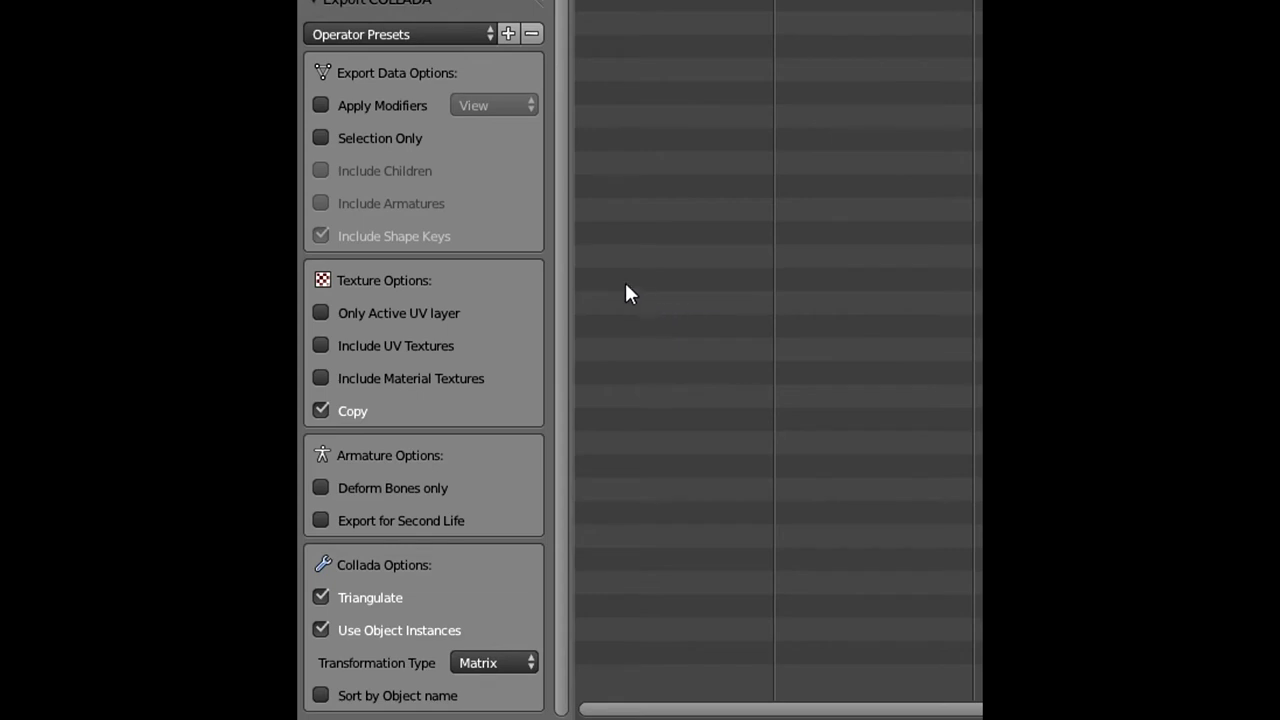
left_click(432, 338)
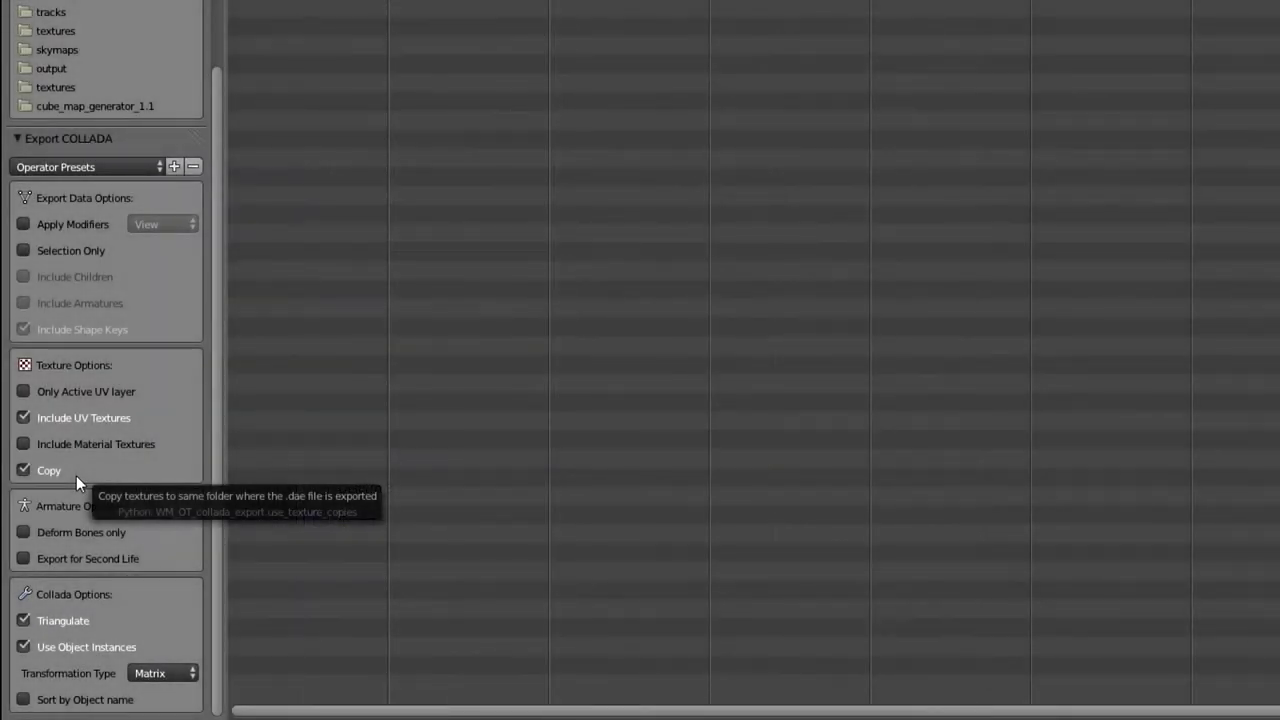
left_click(85, 621)
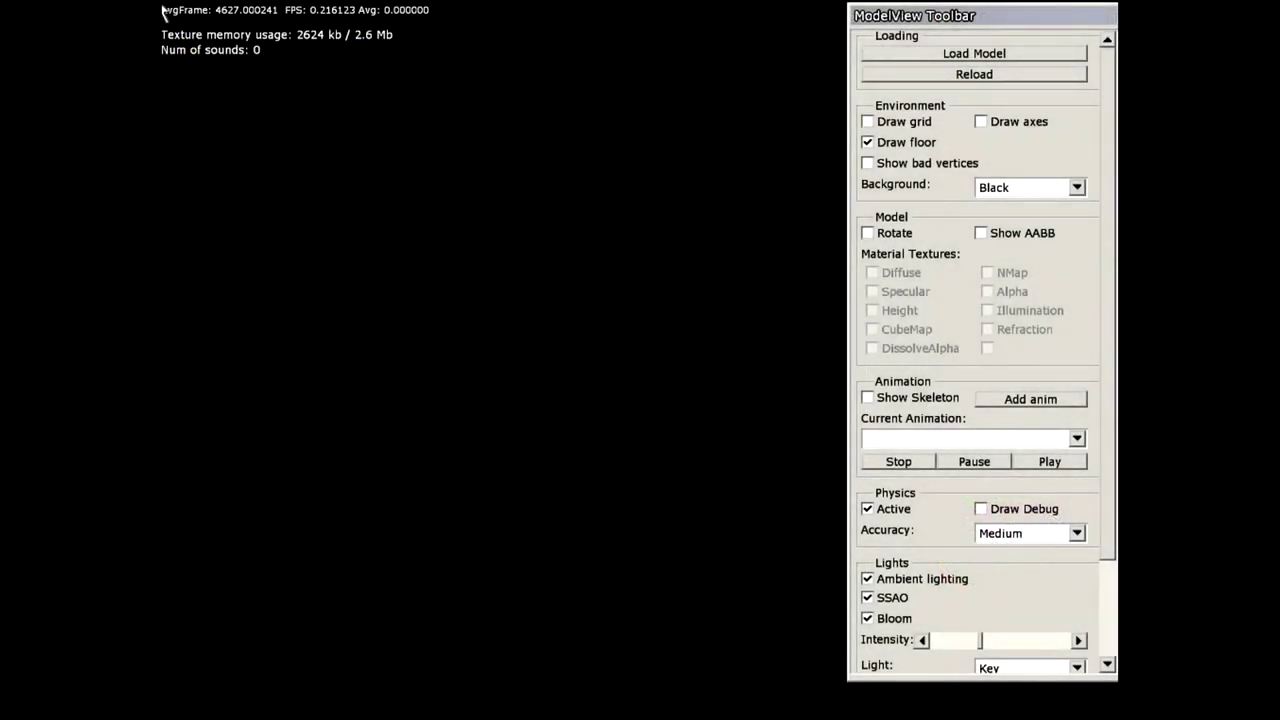
Step: Load custom_stories/test_cube.dae in ModelView and orbit around the textured cube
left_click(872, 57)
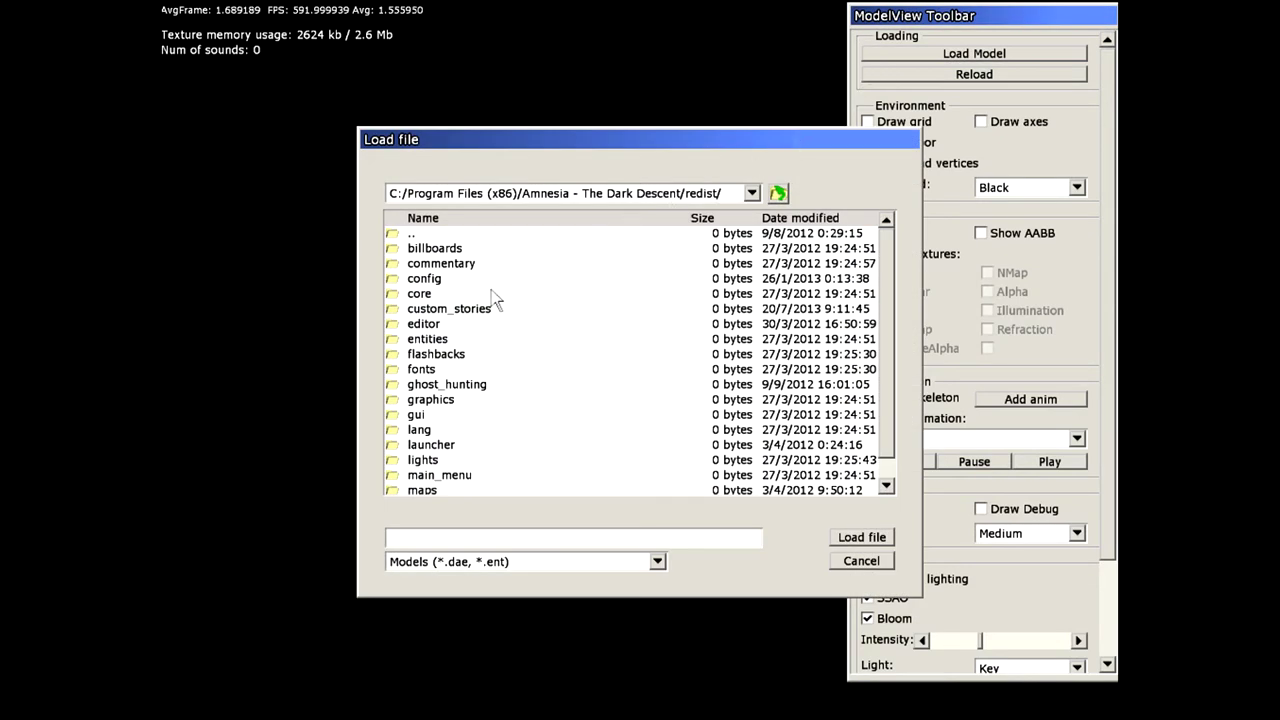
double_click(482, 309)
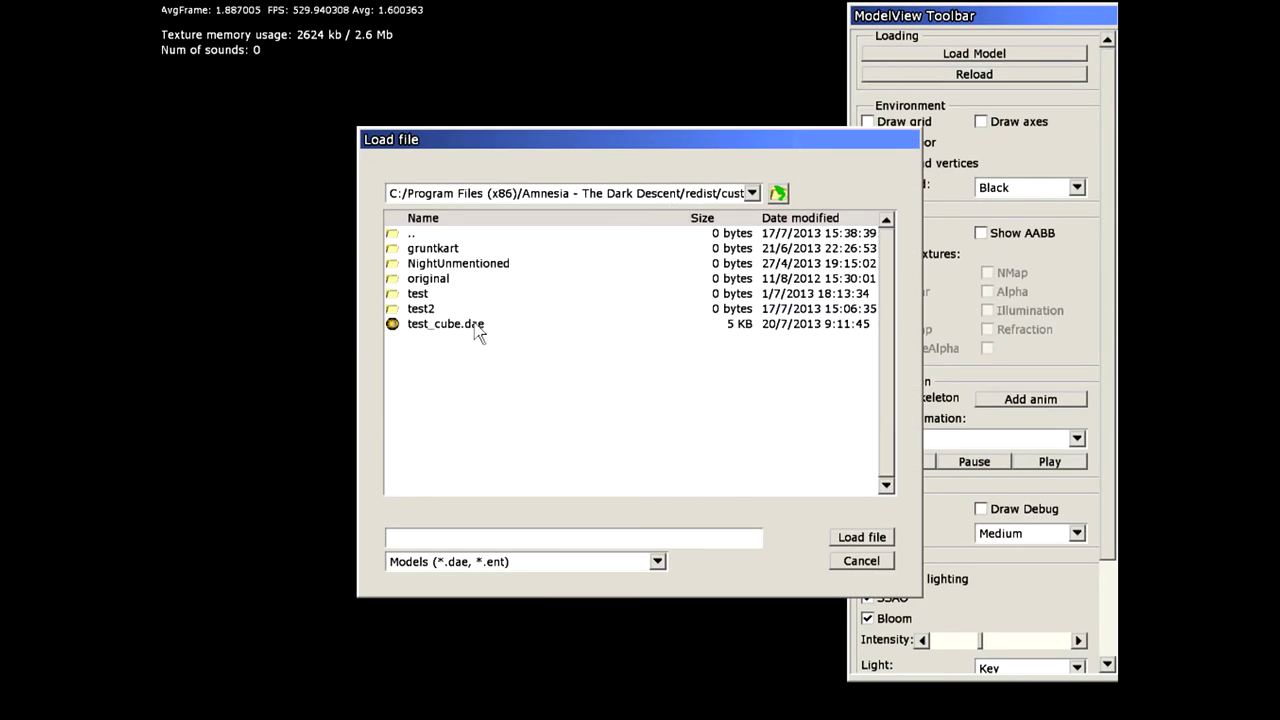
double_click(475, 323)
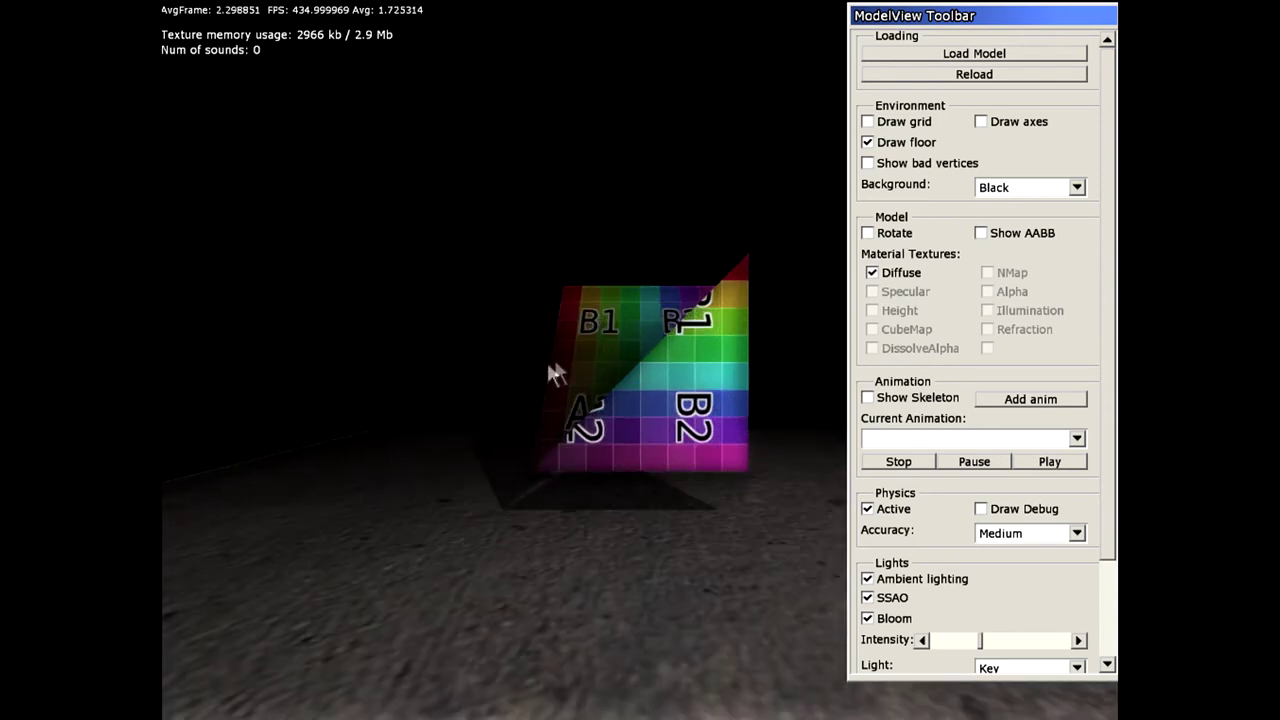
mouse_move(500, 370)
left_mouse_down()
mouse_move(634, 423)
mouse_move(680, 425)
mouse_move(622, 437)
left_mouse_up()
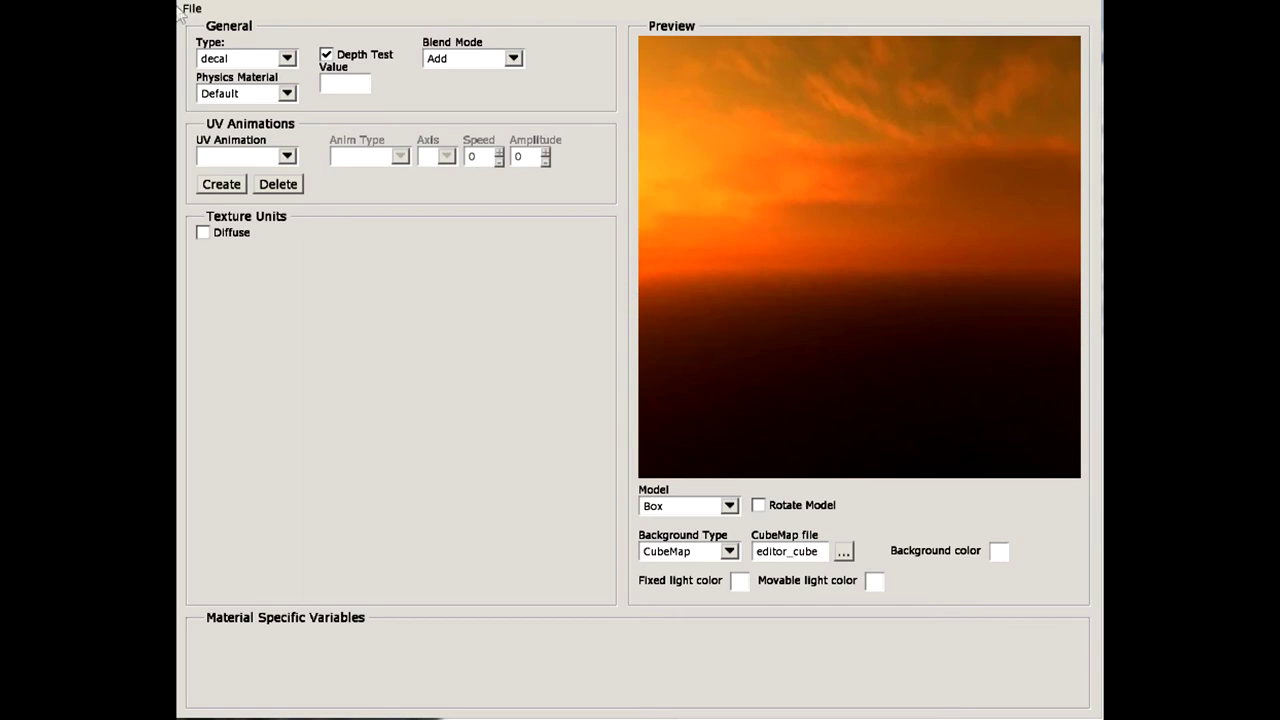
Step: Open the Untitled.mat material
left_click(190, 8)
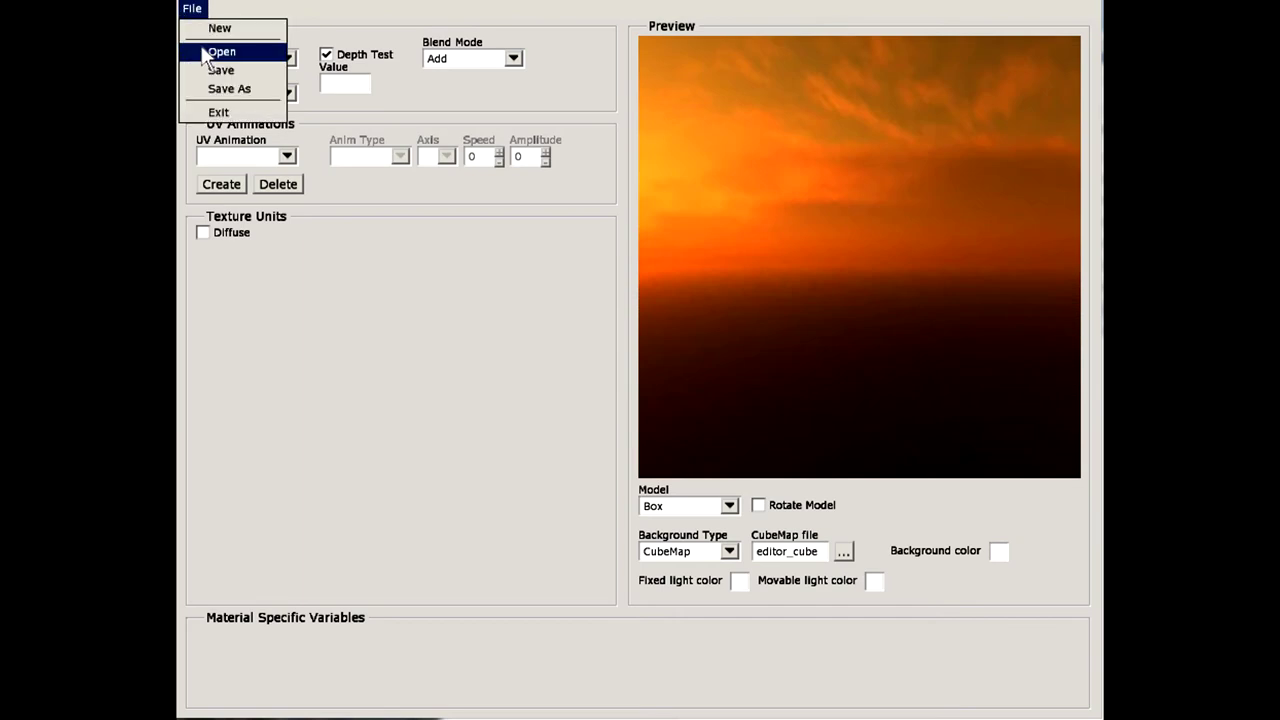
left_click(215, 48)
double_click(465, 304)
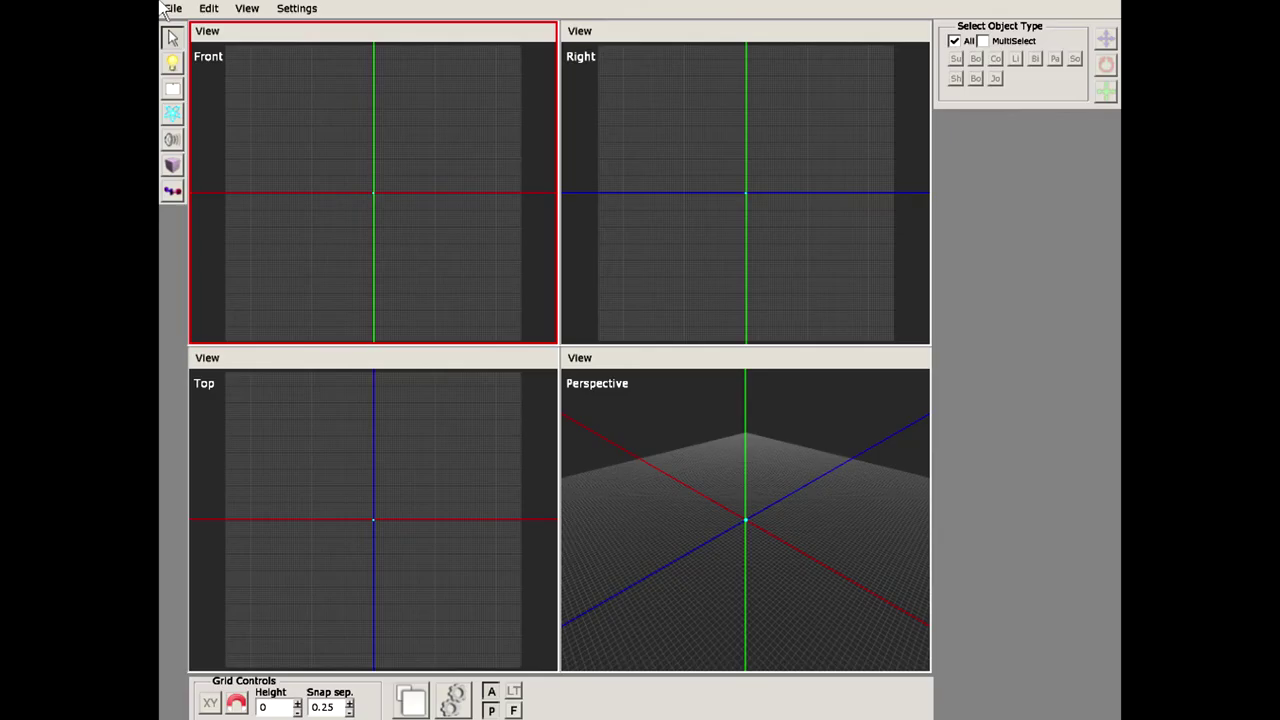
Step: Maximize the Perspective viewport, import test_cube.dae, and zoom and orbit to inspect it
left_click(682, 425)
key("space")
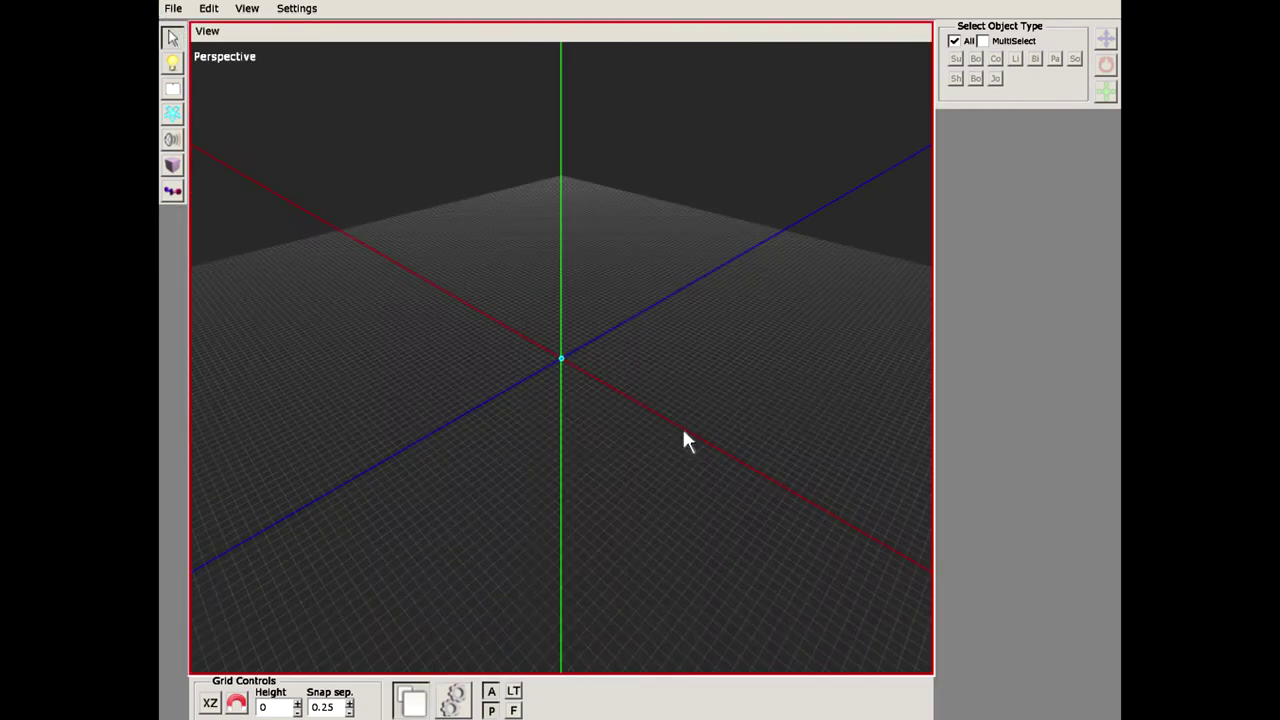
left_click(173, 8)
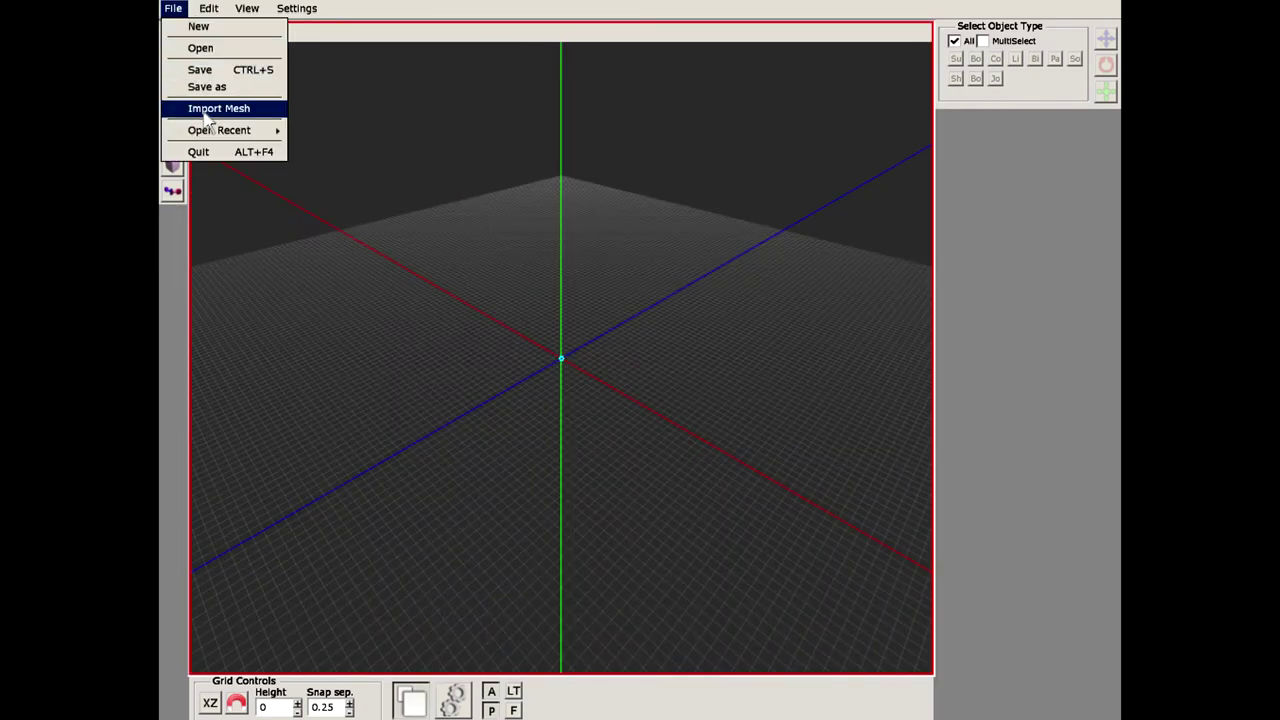
left_click(207, 106)
double_click(425, 234)
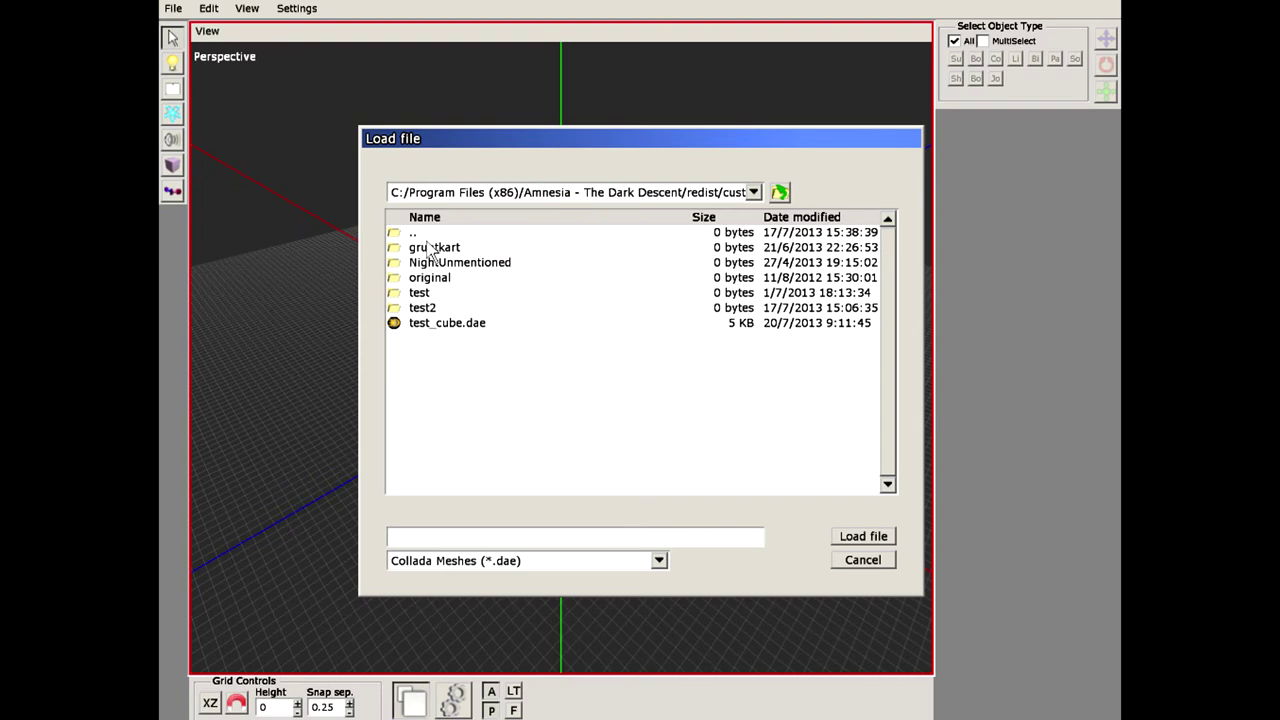
double_click(442, 324)
scroll(443, 328, "up", 2)
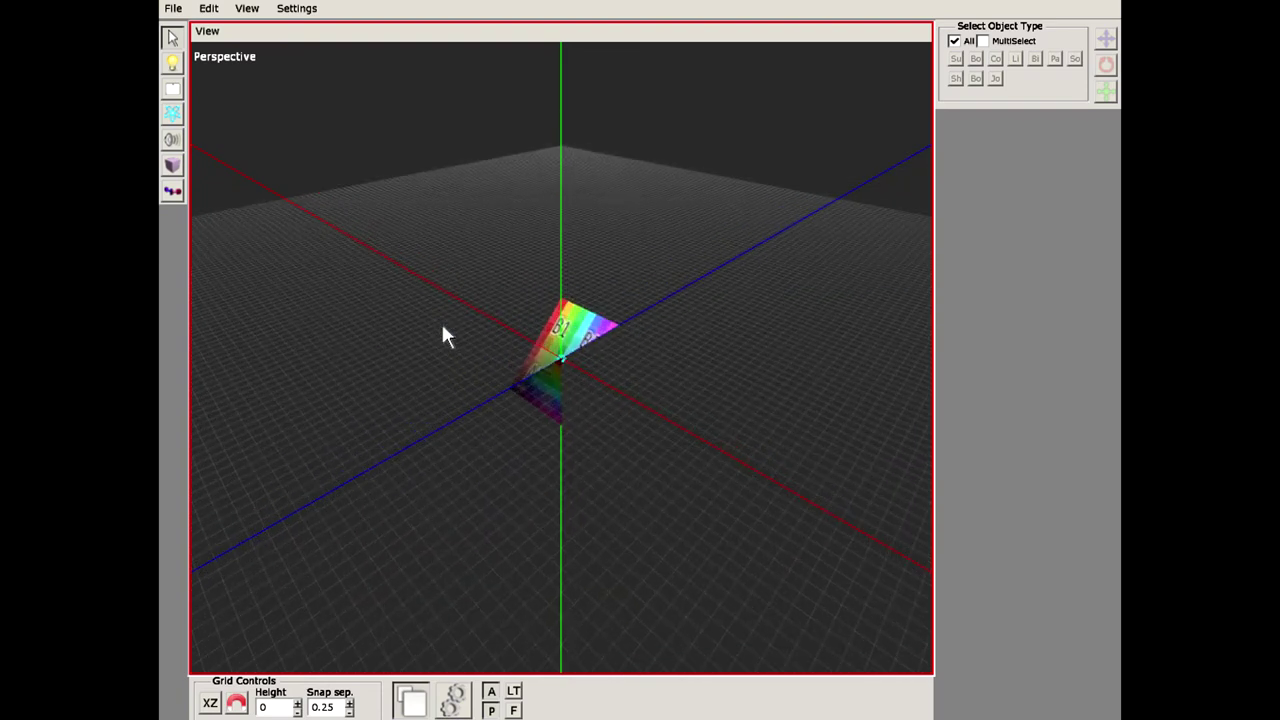
scroll(443, 328, "up", 2)
scroll(443, 328, "up", 3)
mouse_move(443, 328)
middle_mouse_down()
mouse_move(402, 262)
mouse_move(757, 282)
mouse_move(577, 262)
mouse_move(646, 183)
mouse_move(391, 400)
mouse_move(295, 312)
mouse_move(357, 250)
mouse_move(398, 314)
middle_mouse_up()
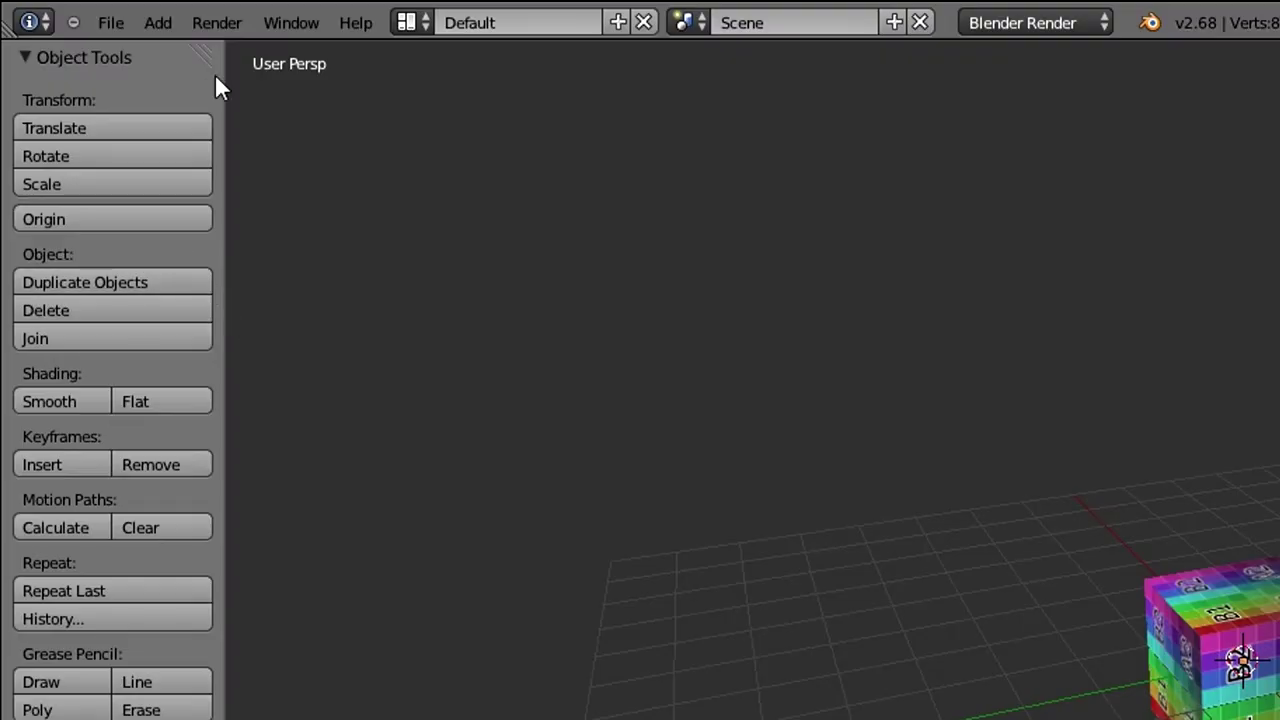
Step: Reopen the Collada (.dae) export options and tick Triangulate
left_click(115, 23)
mouse_move(145, 477)
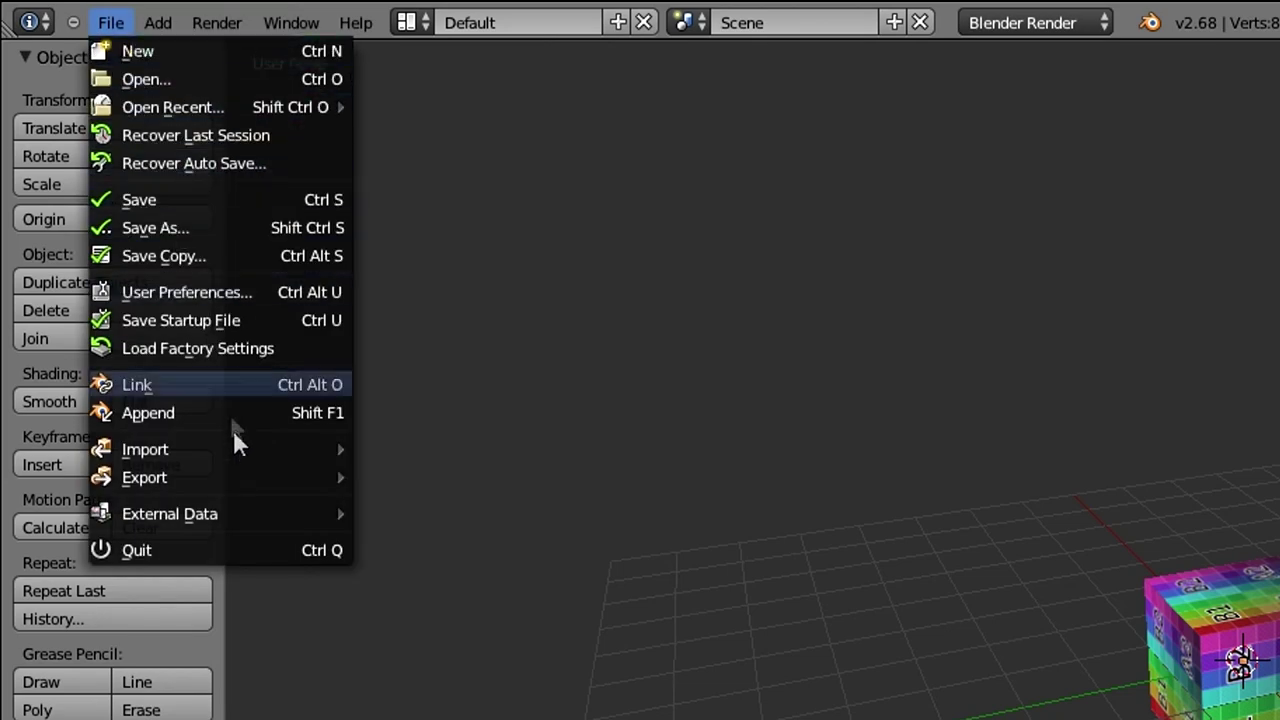
left_click(380, 479)
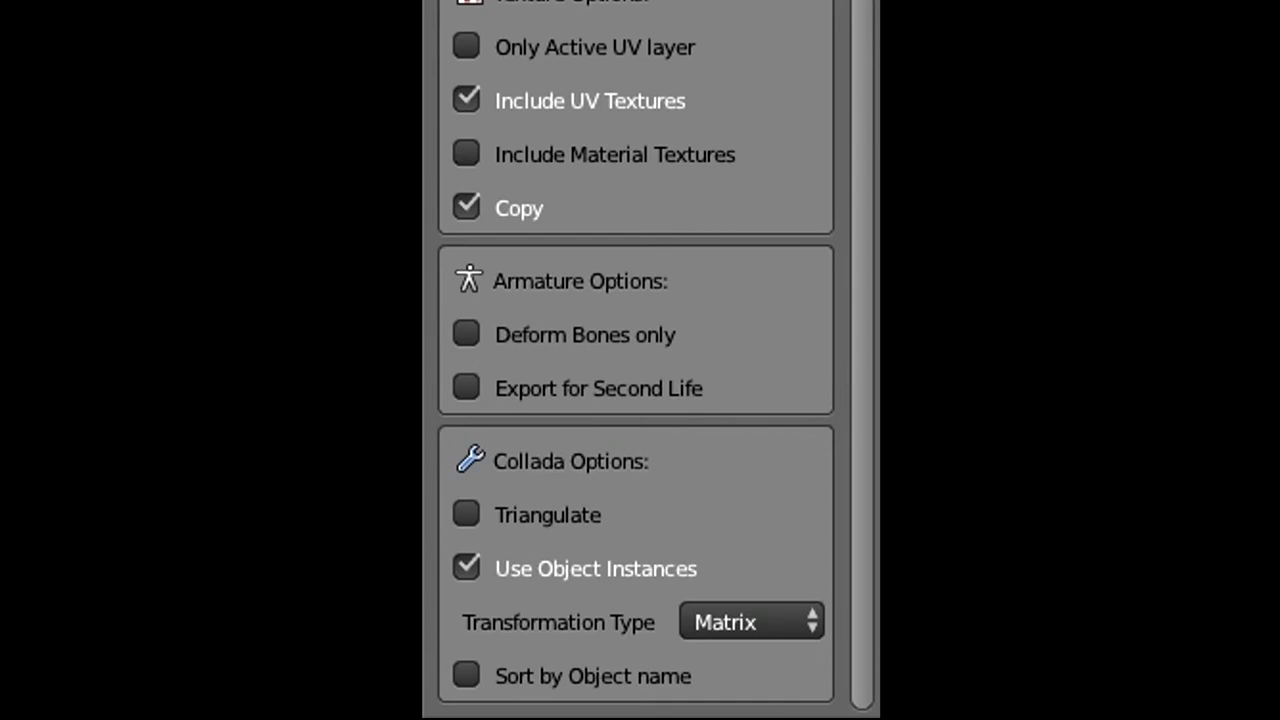
left_click(553, 522)
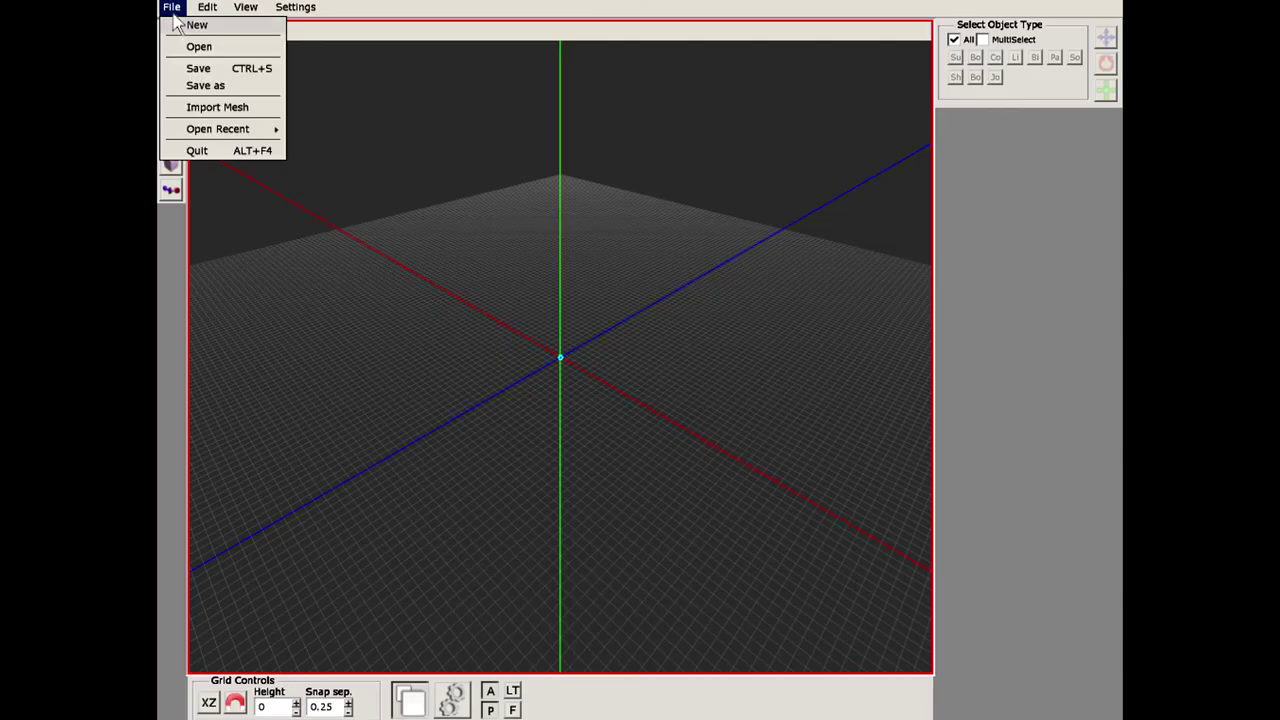
Step: Import test_cube.dae again and orbit to check the grid texture on every face
left_click(206, 107)
left_click(437, 325)
double_click(437, 325)
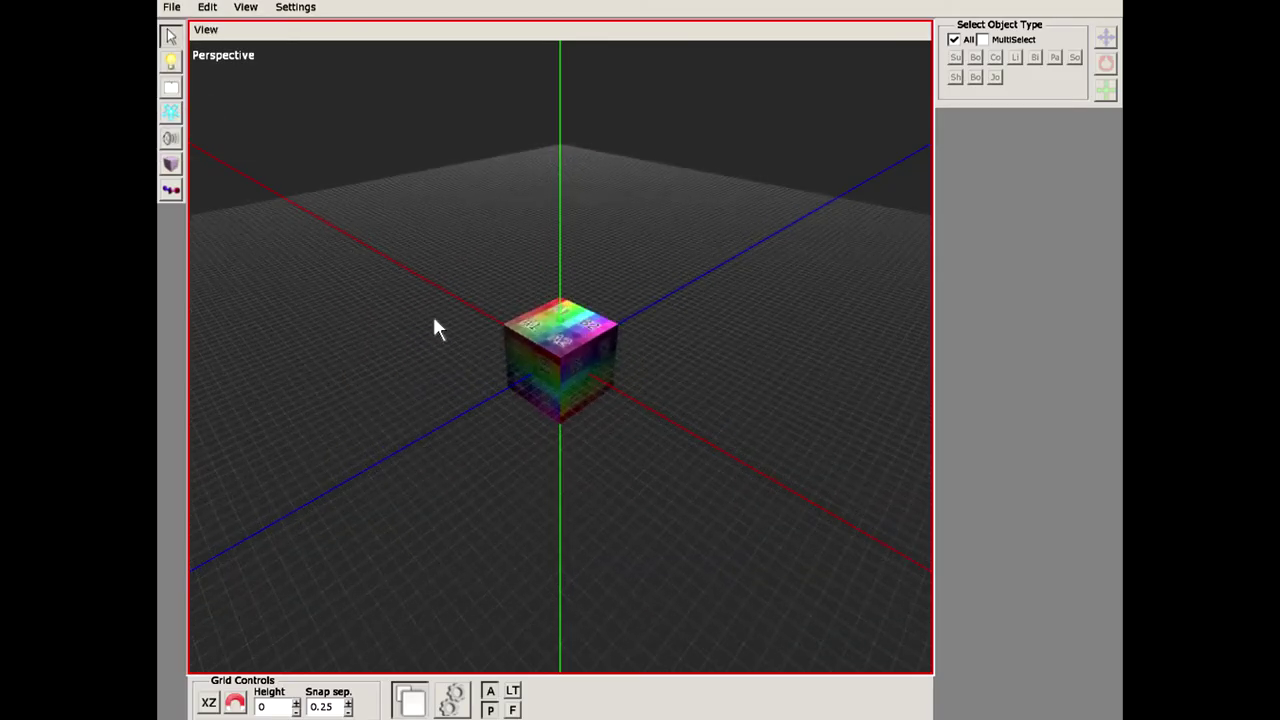
scroll(434, 326, "up", 3)
mouse_move(432, 315)
middle_mouse_down()
mouse_move(720, 220)
mouse_move(749, 303)
mouse_move(371, 286)
mouse_move(609, 209)
mouse_move(697, 318)
middle_mouse_up()
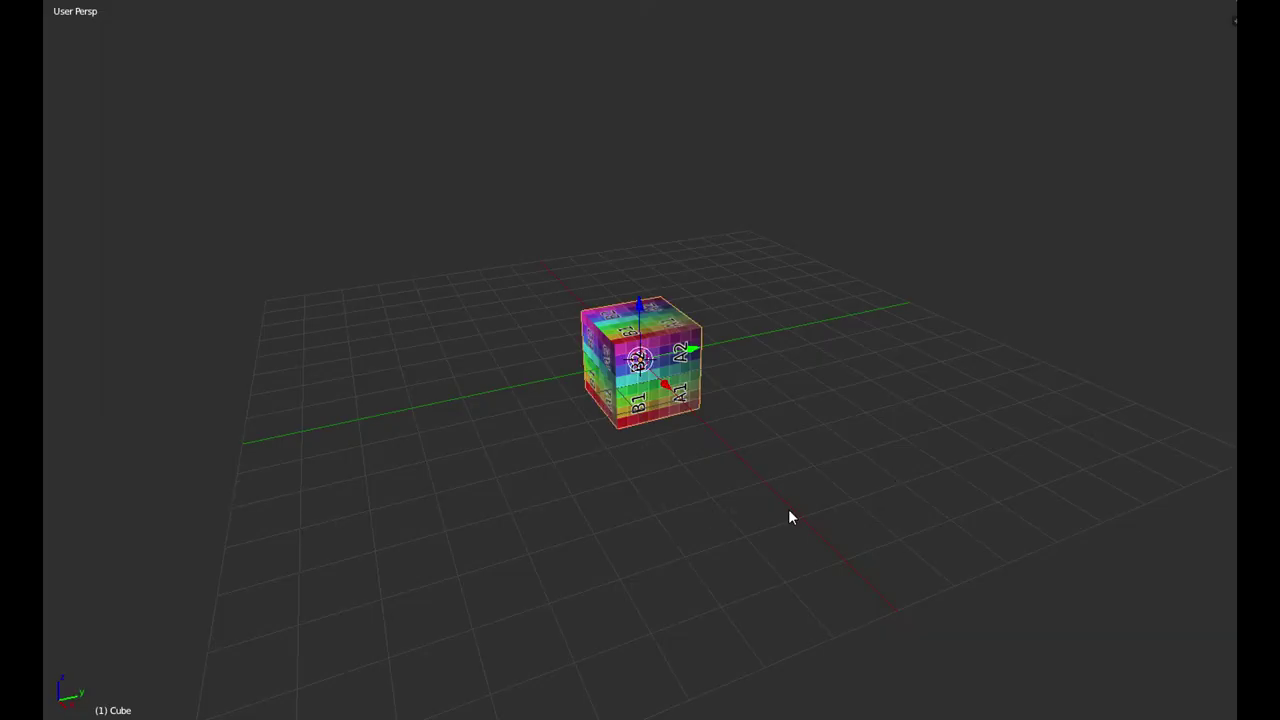
Step: Make three duplicates of the cube, placing the second and third at new spots and rescaling them
key("shift+d")
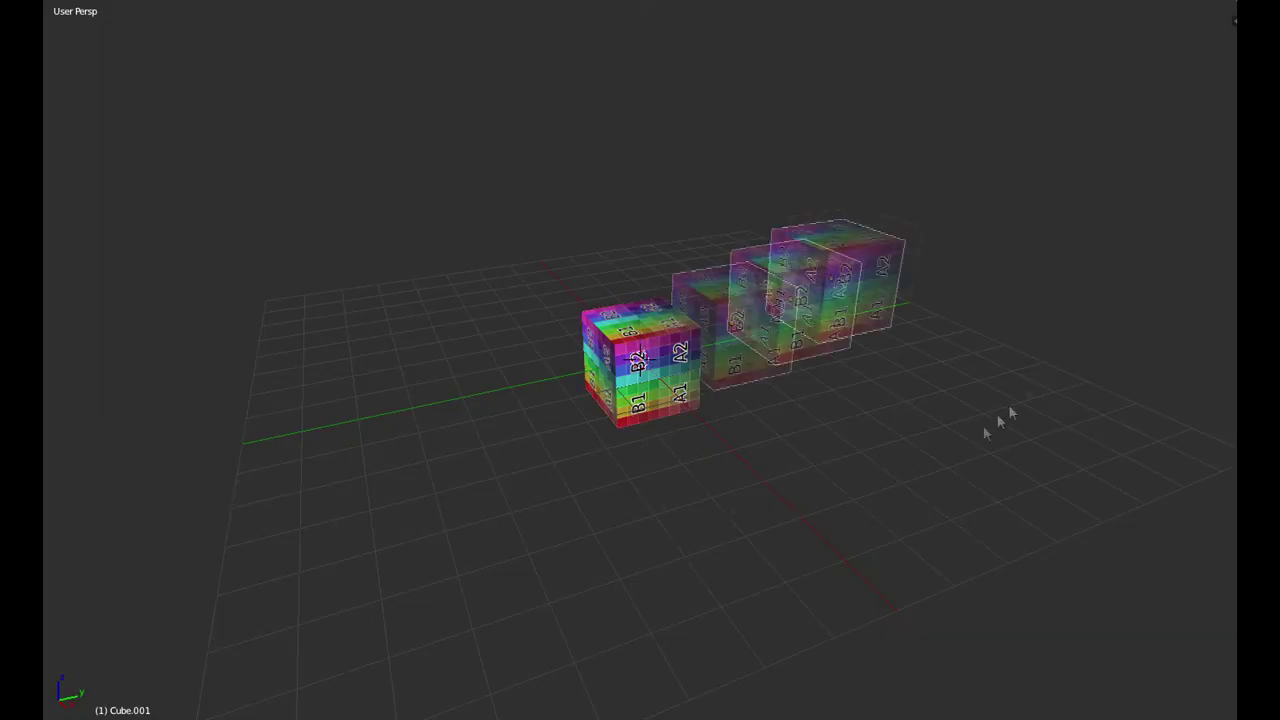
key("shift+d")
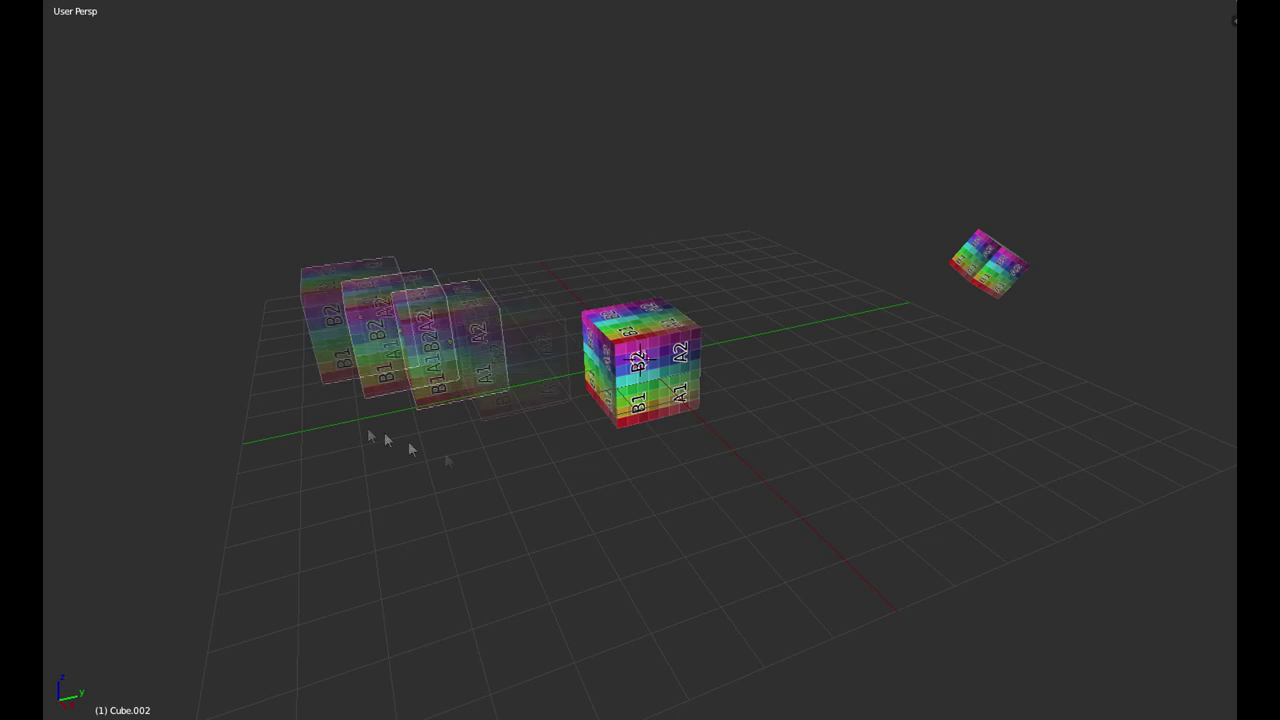
left_click(615, 517)
key("s")
left_click(491, 348)
key("shift+d")
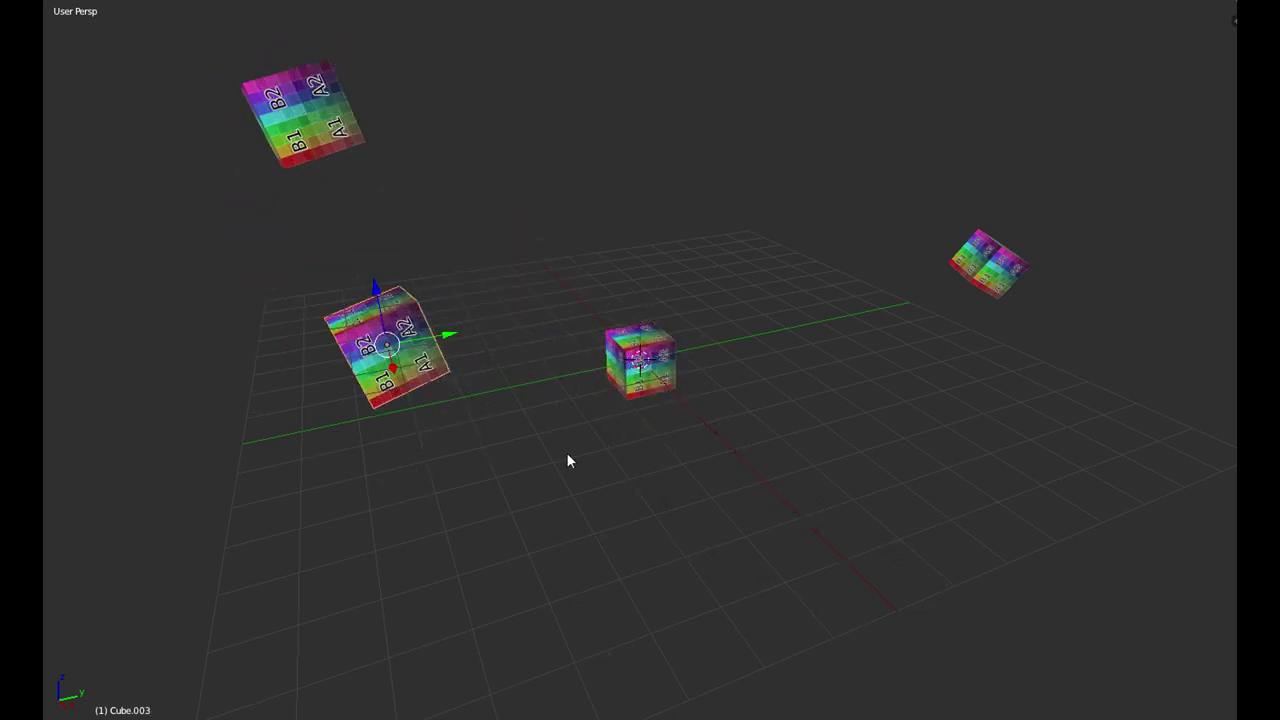
left_click(732, 531)
key("s")
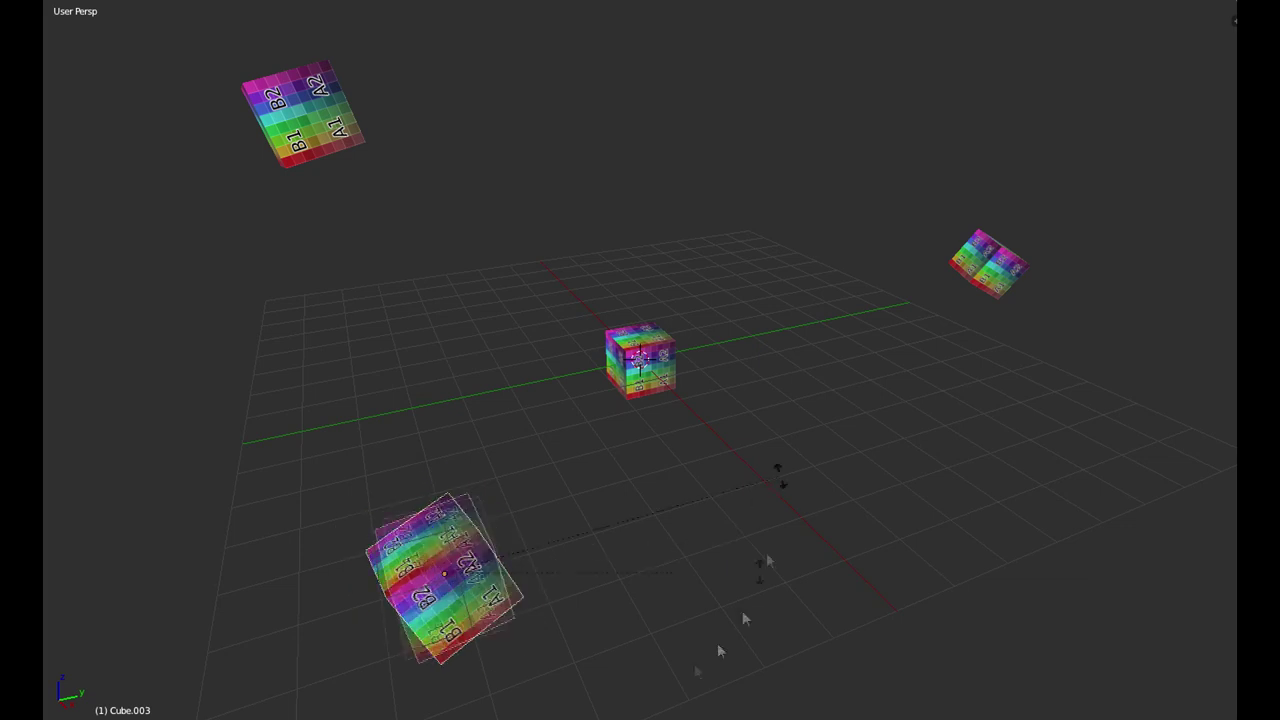
left_click(751, 487)
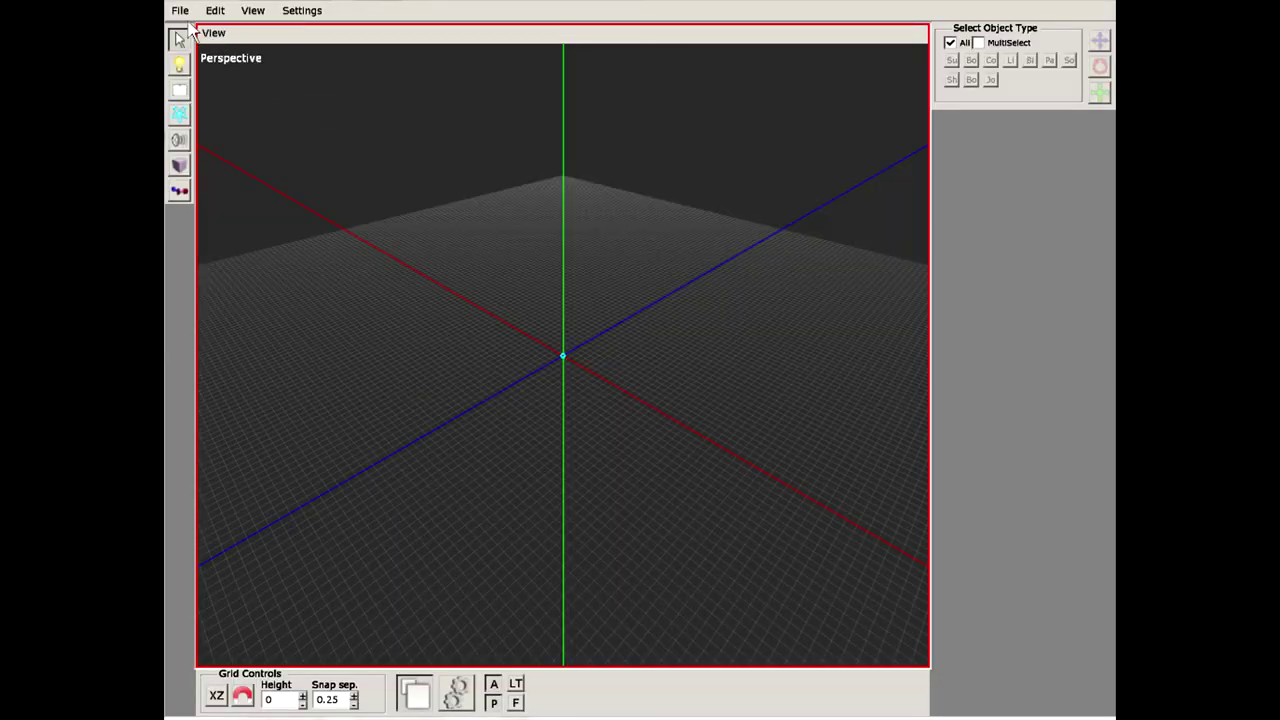
Step: Import test_cube.dae into the HPL2 Model Editor
left_click(180, 10)
left_click(212, 108)
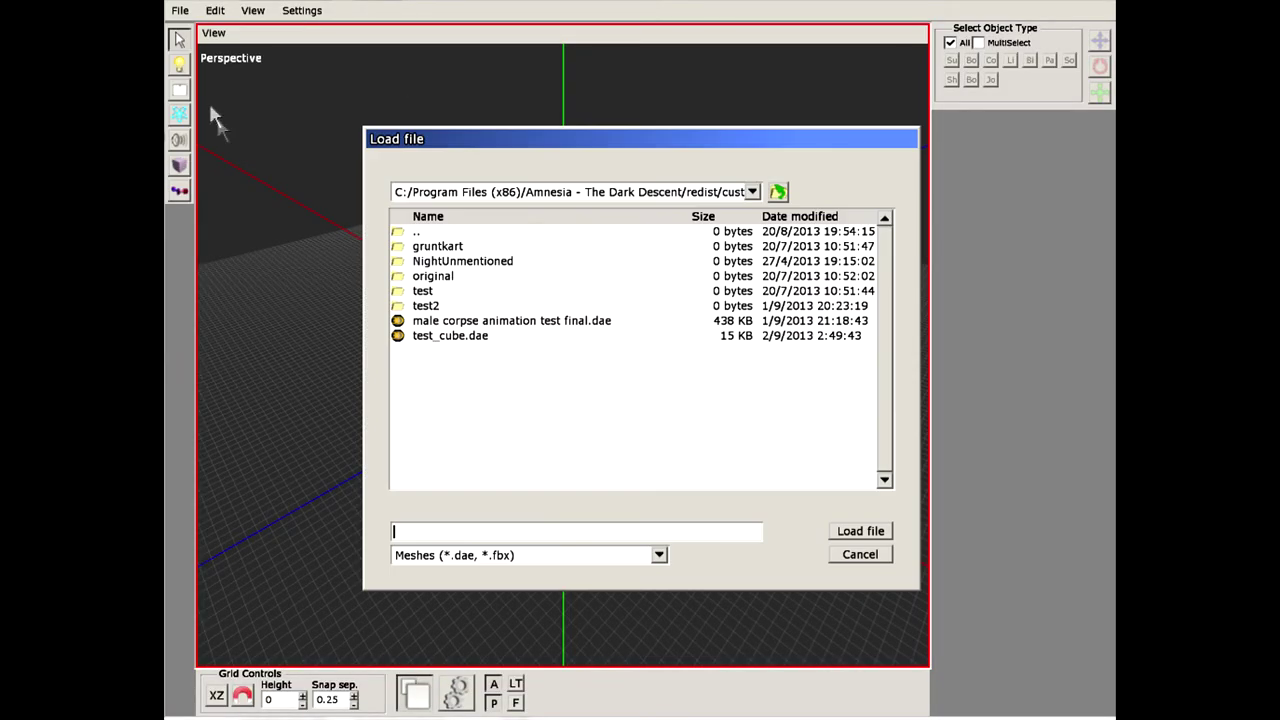
double_click(435, 337)
Step: Drag the four stacked cubes (Cube, Cube_001, Cube_002, Cube_003) apart along their axes
left_click(570, 365)
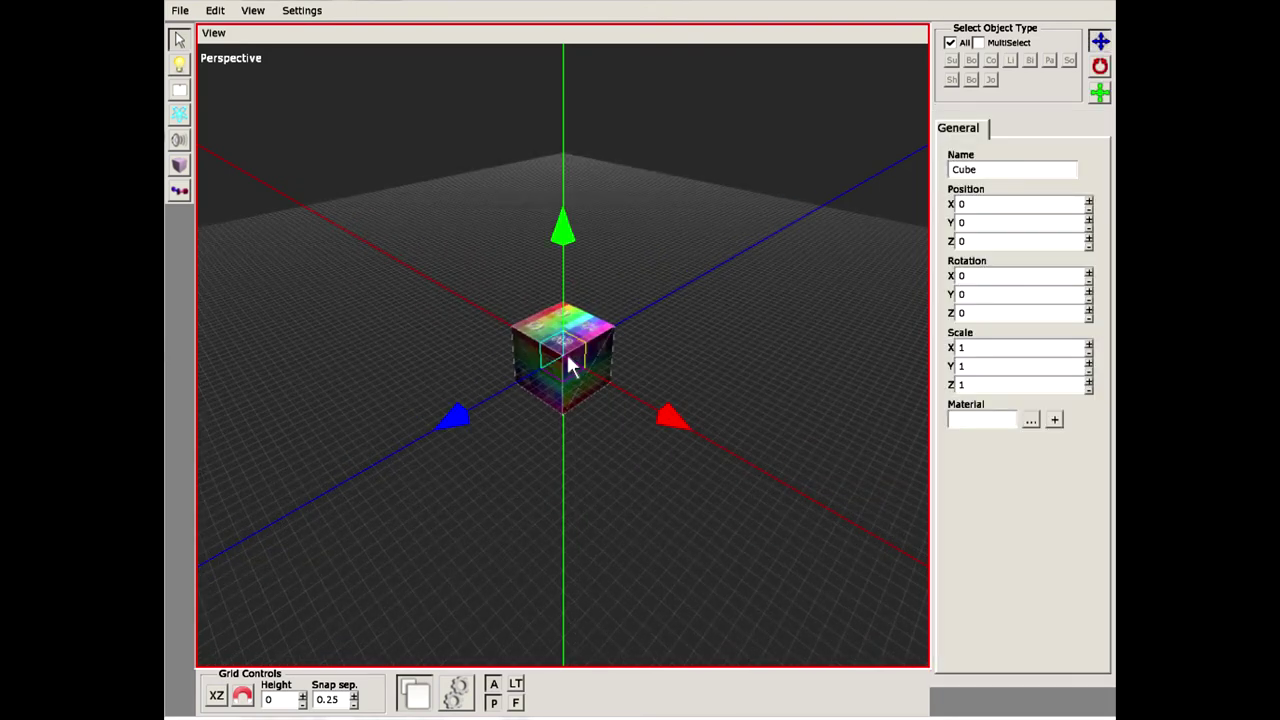
left_click_drag(614, 400, 849, 529)
left_click(537, 343)
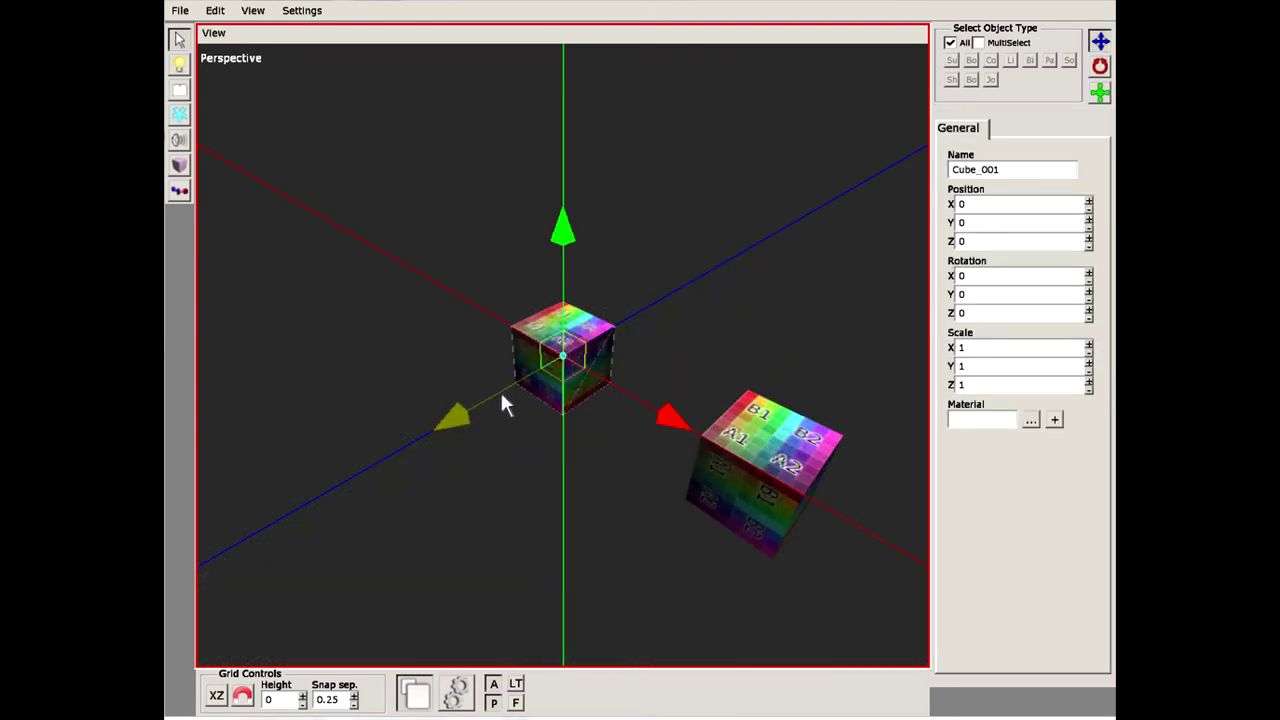
left_click_drag(500, 389, 357, 515)
left_click(357, 515)
left_click(532, 372)
left_click_drag(662, 425, 475, 323)
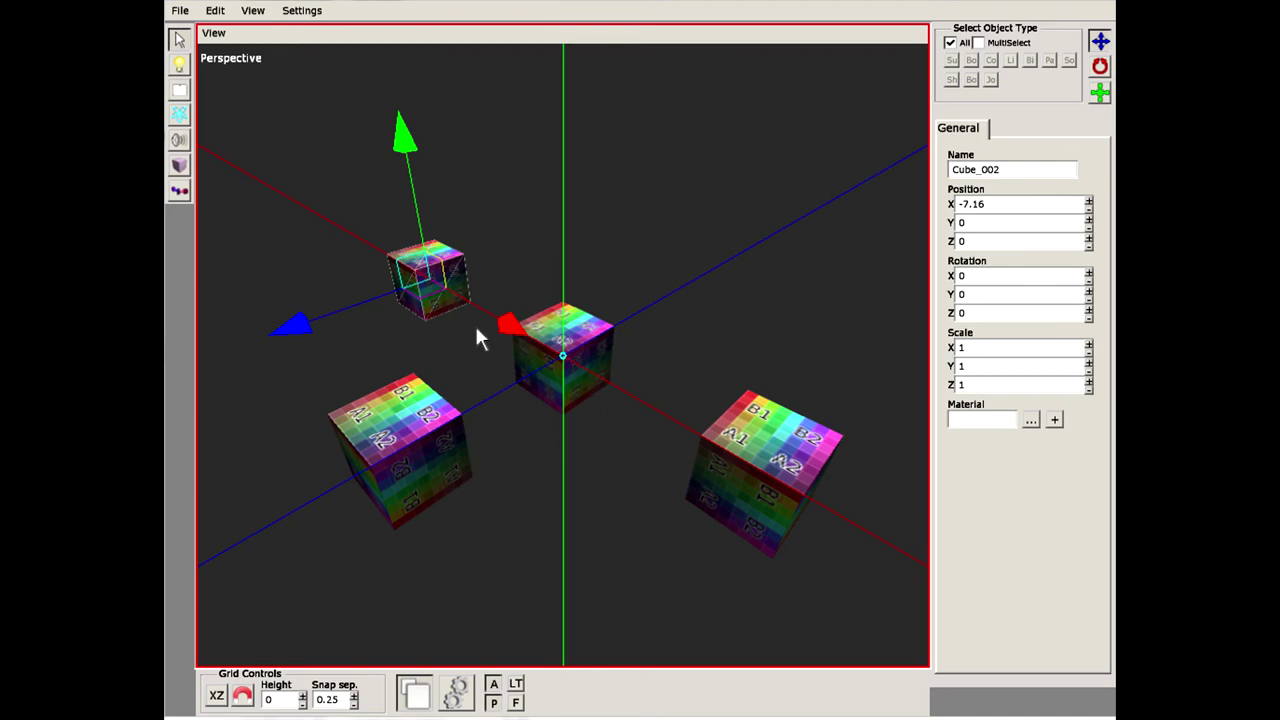
left_click(591, 337)
mouse_move(445, 415)
left_mouse_down()
mouse_move(502, 405)
mouse_move(573, 362)
left_mouse_up()
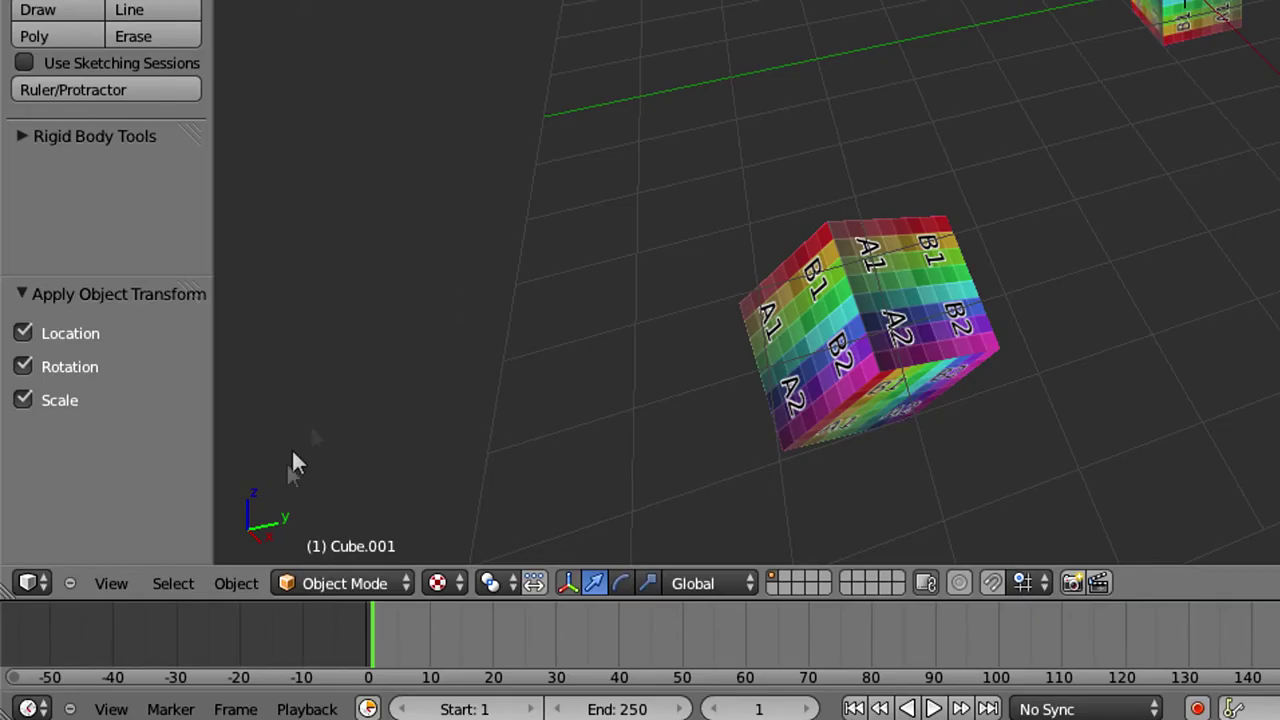
Step: Apply rotation and scale to the selected cube and the bottom-left cube
left_click(240, 577)
mouse_move(262, 388)
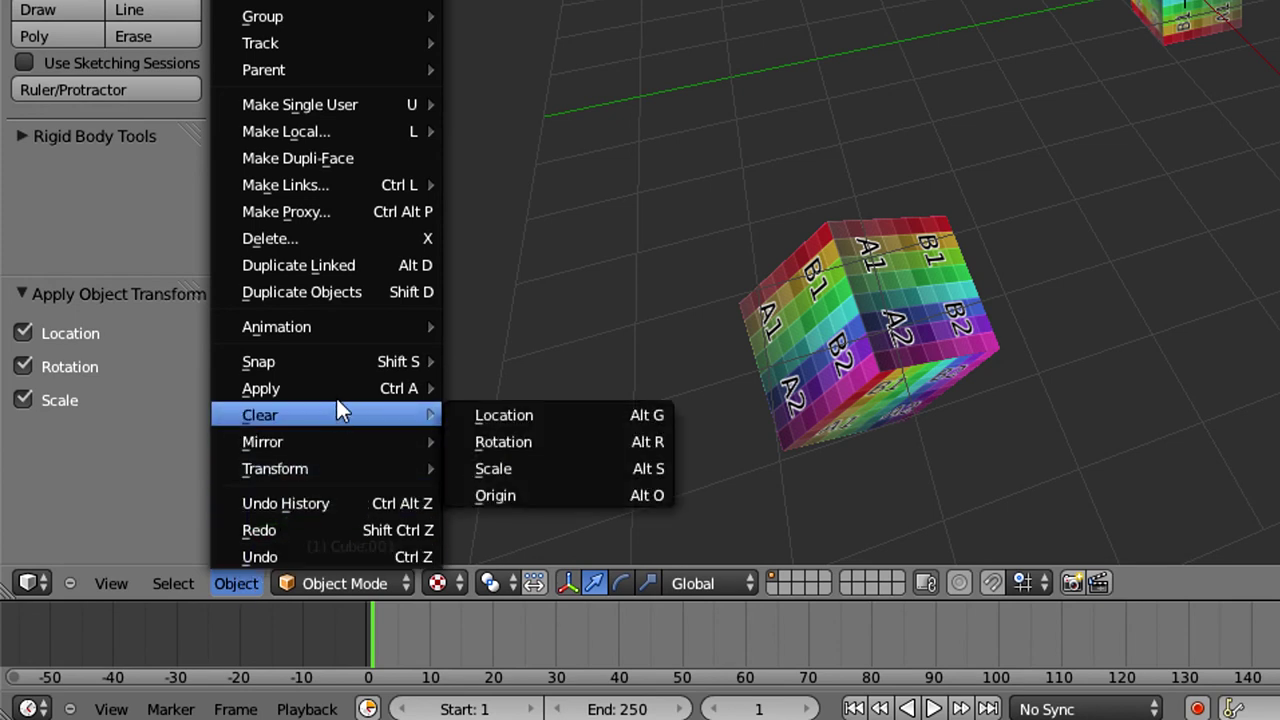
left_click(617, 465)
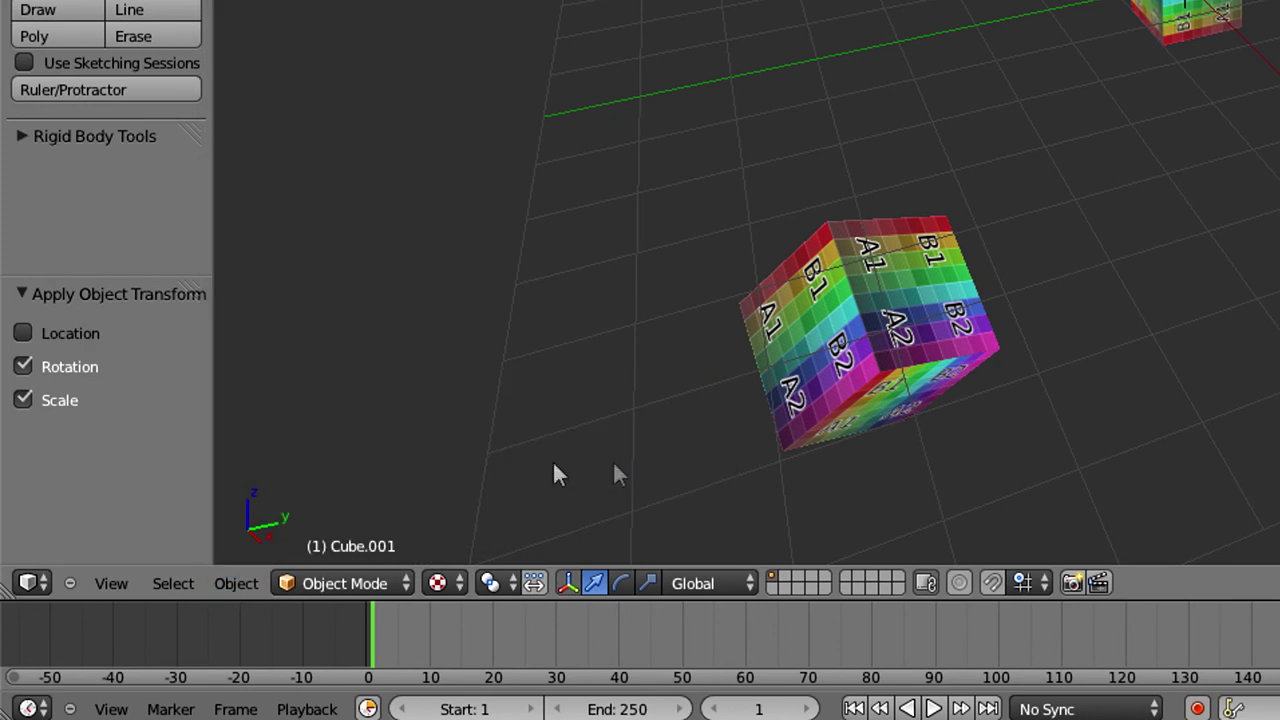
key("a")
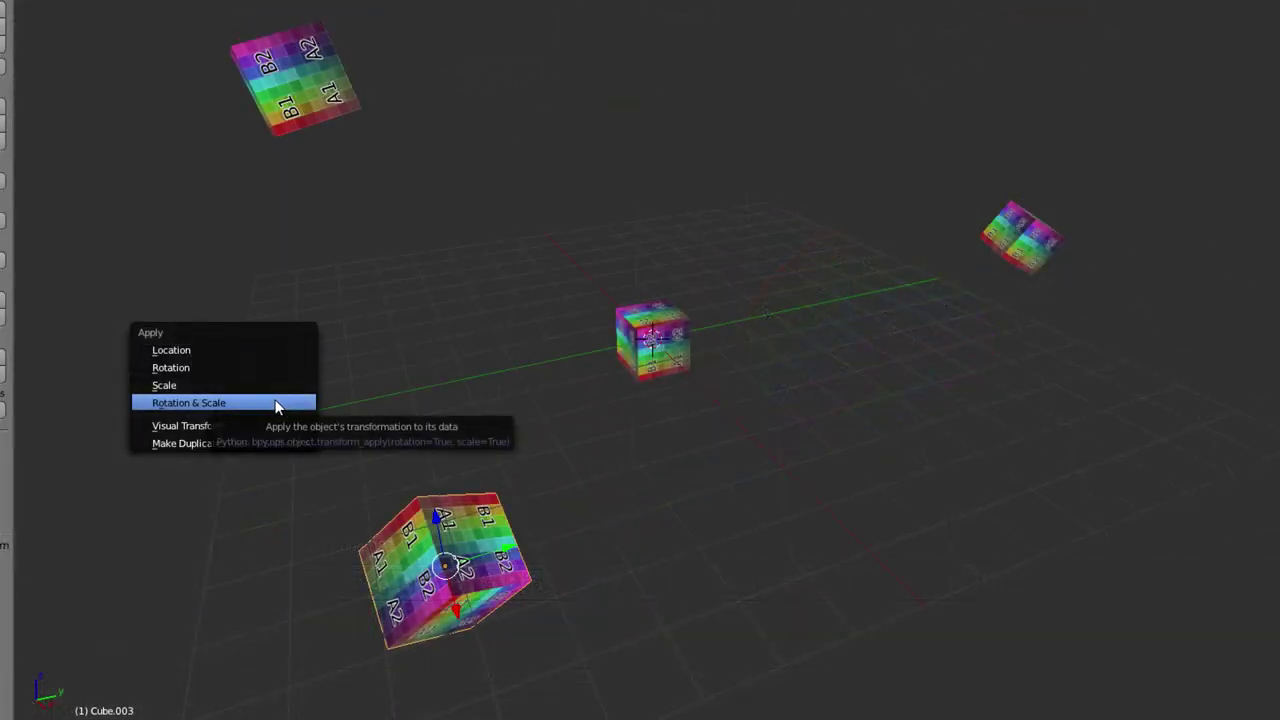
left_click(274, 404)
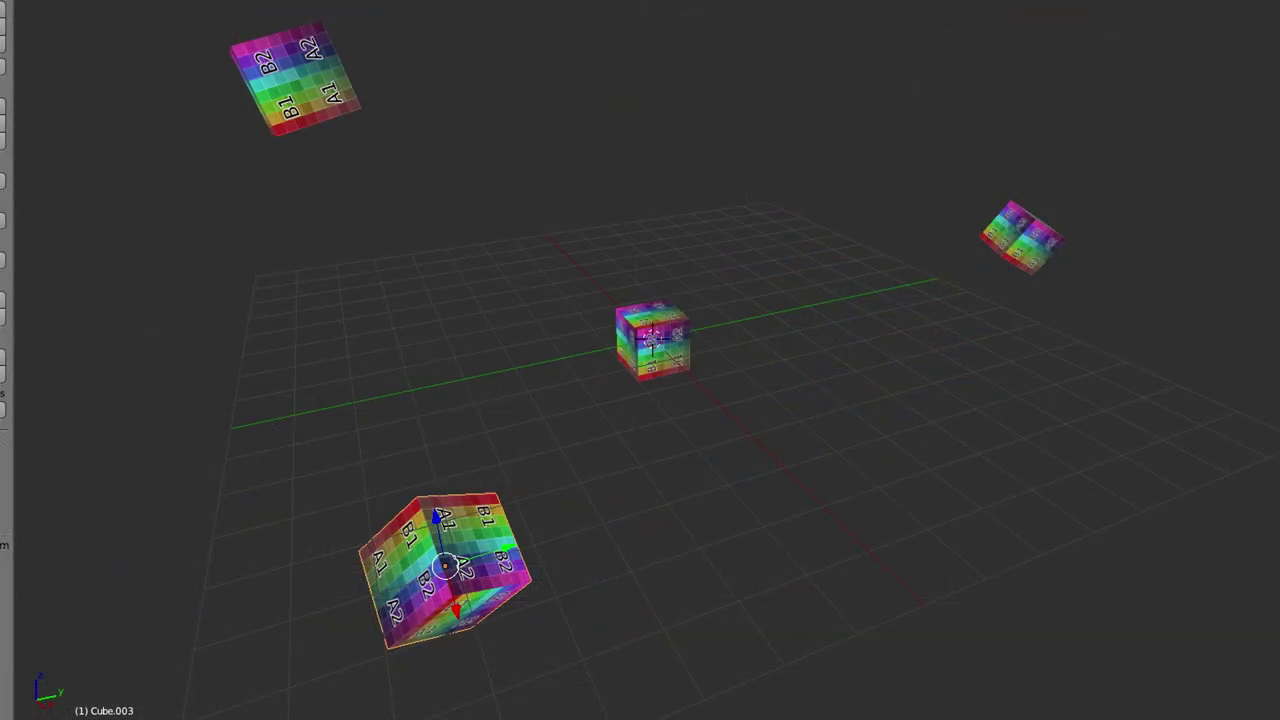
Step: Apply rotation and scale to the flat top cube, then select the small tilted cube
right_click(275, 100)
key("ctrl+a")
left_click(226, 409)
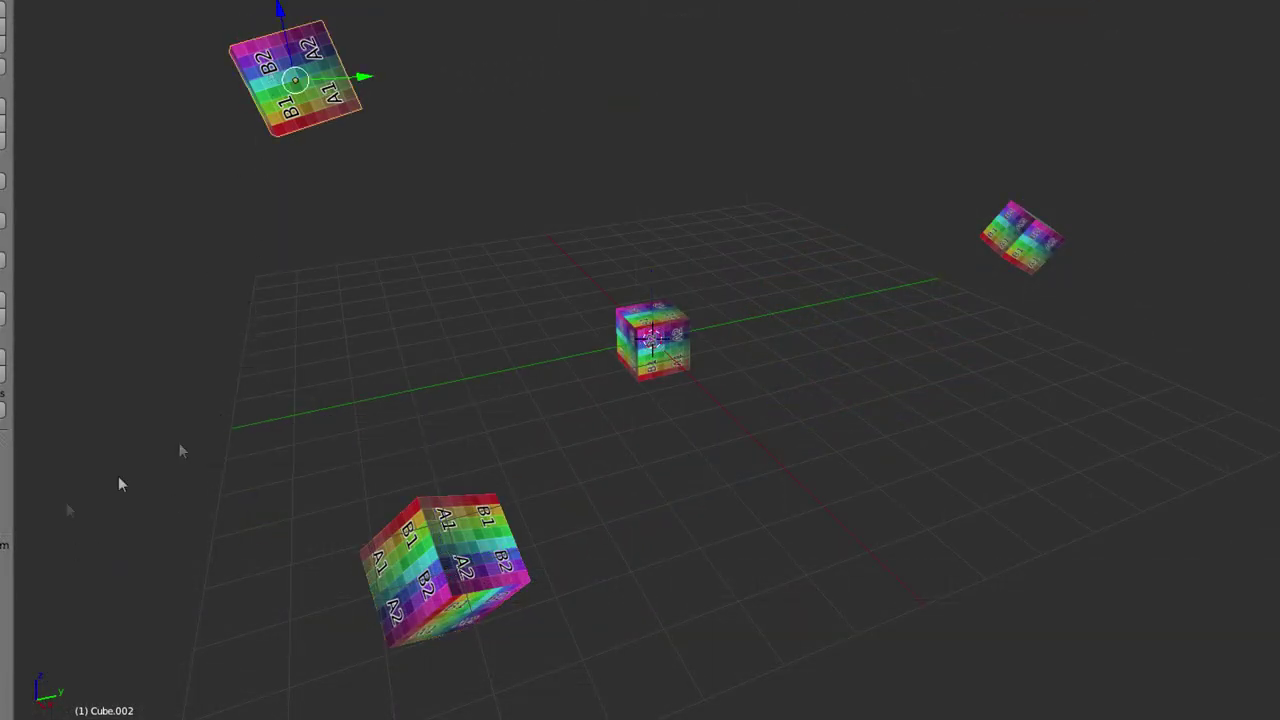
right_click(1020, 238)
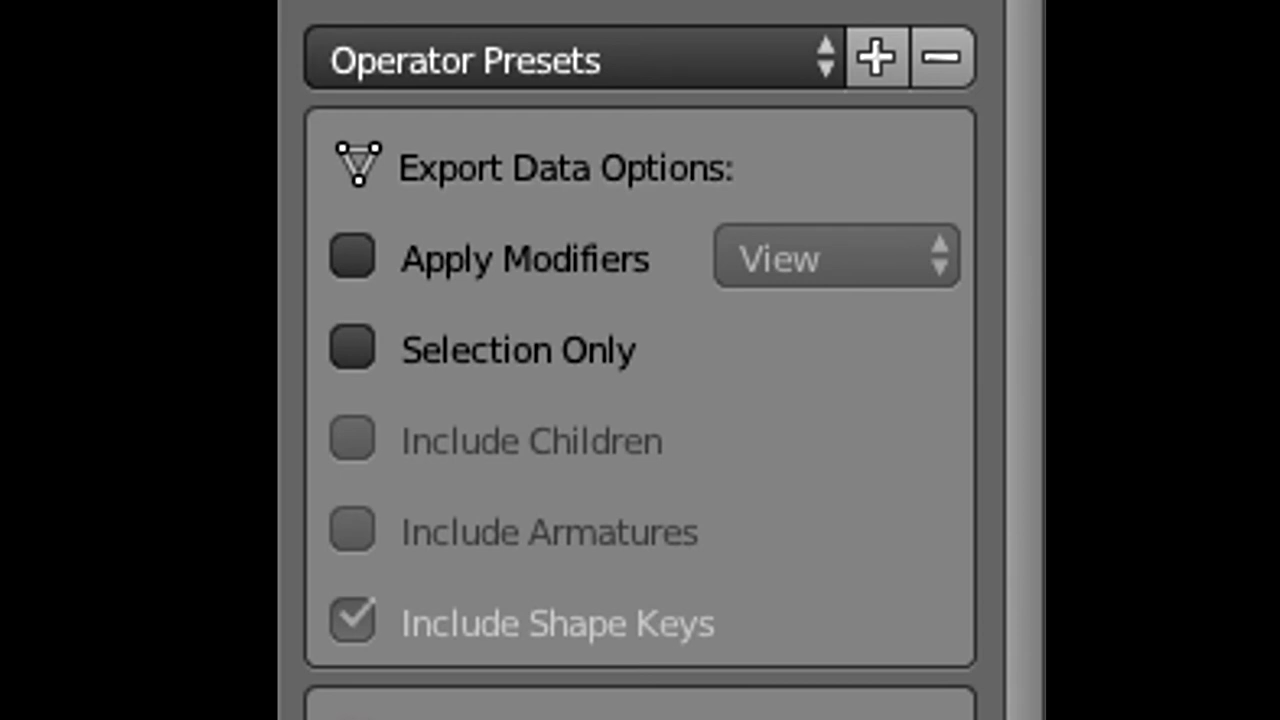